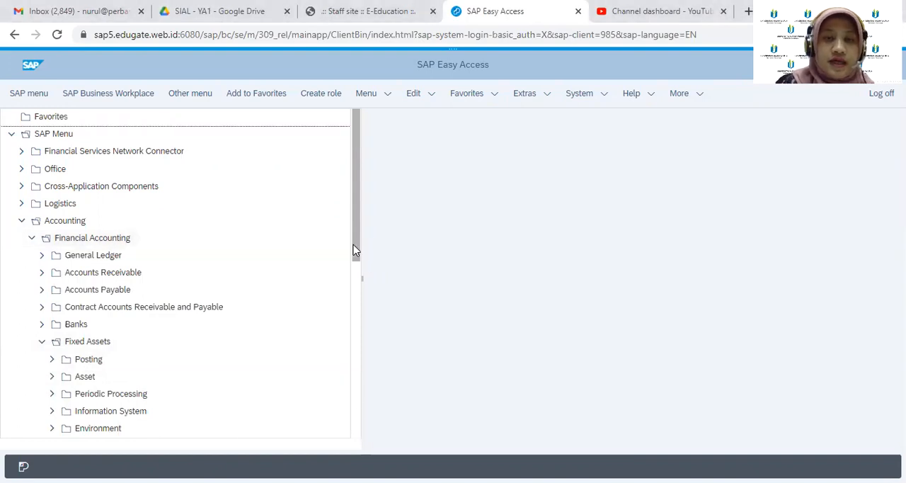
Open the S_ALR_87011964 by Asset Class report from the asset balance lists in the Fixed Assets information system's Reports on Asset Accounting
left_click_drag(356, 251, 356, 265)
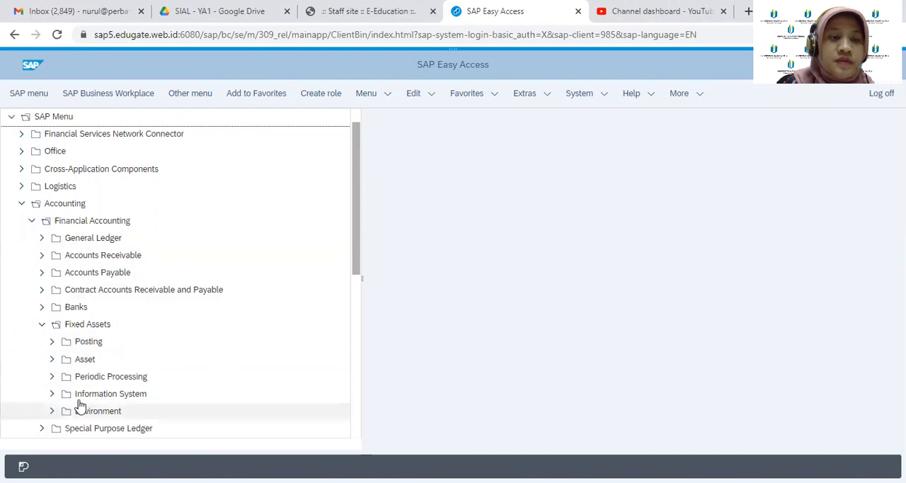
left_click(51, 394)
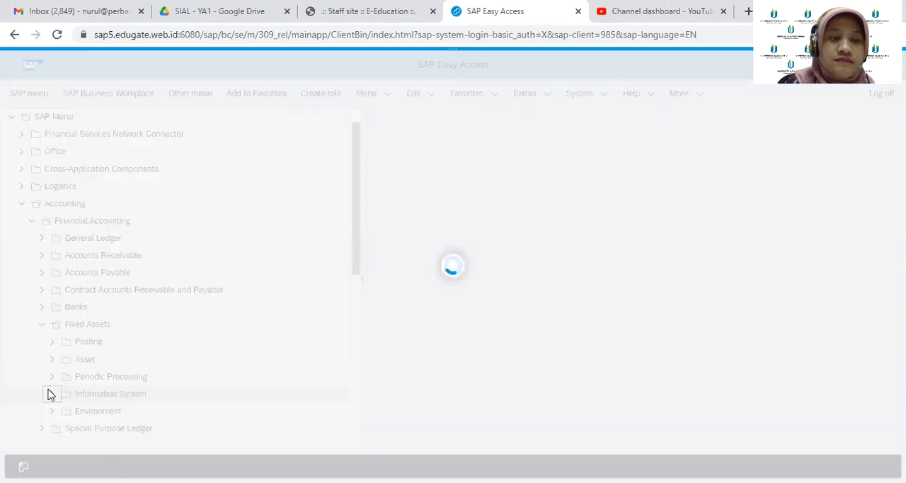
left_click_drag(358, 239, 357, 268)
left_click(61, 343)
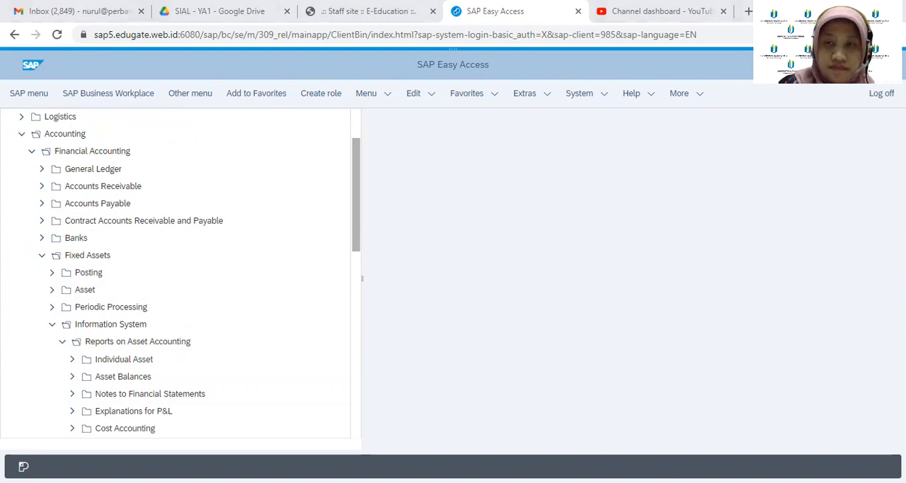
left_click(73, 377)
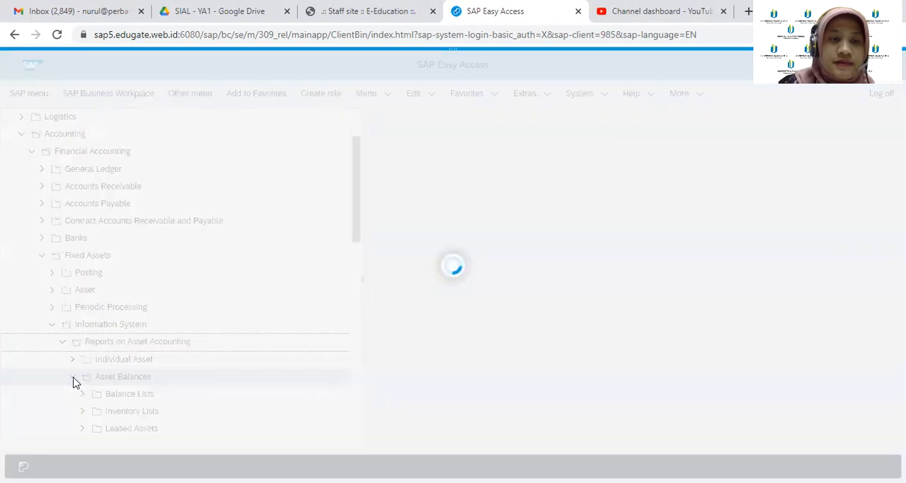
left_click(74, 380)
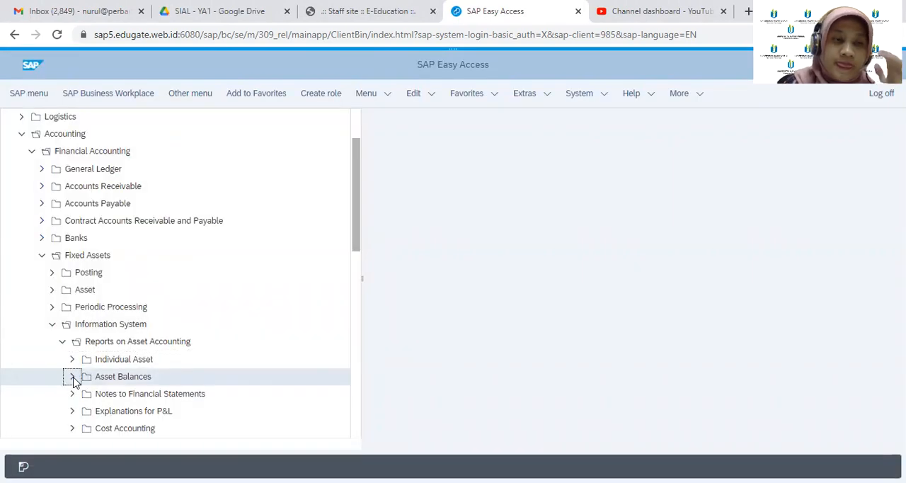
left_click(83, 393)
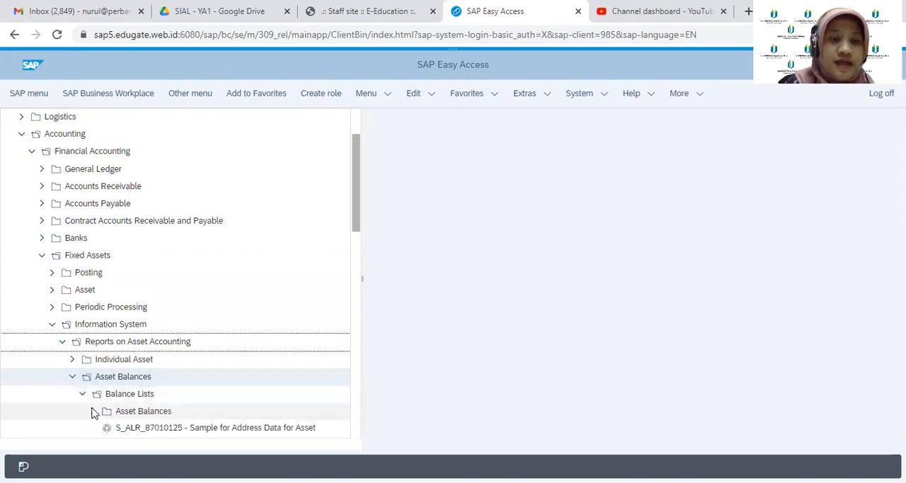
left_click(93, 411)
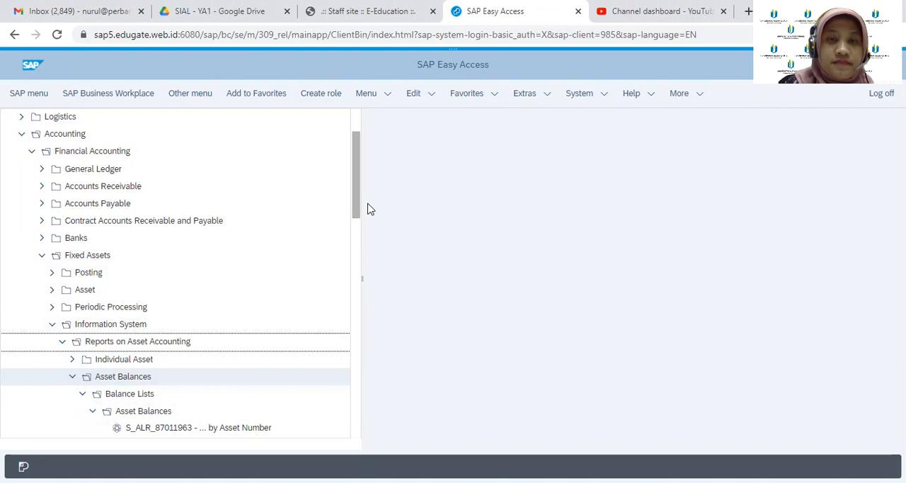
left_click_drag(358, 209, 361, 230)
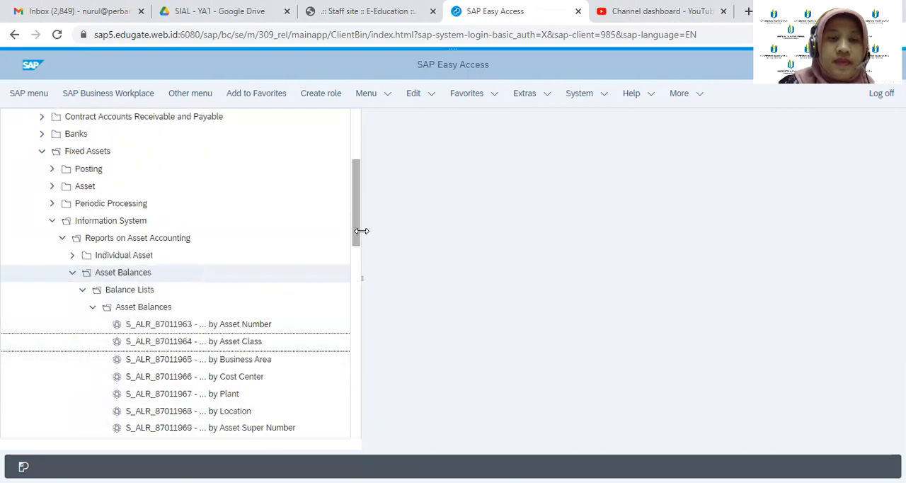
double_click(255, 344)
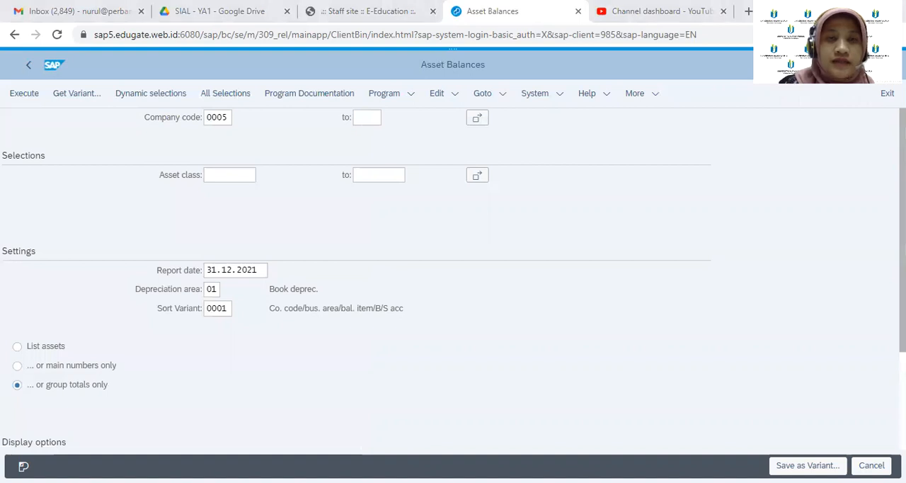
Set the company code to 1000 in the Asset Balances report selection
left_click(227, 116)
key("BackSpace")
key("BackSpace")
key("BackSpace")
key("BackSpace")
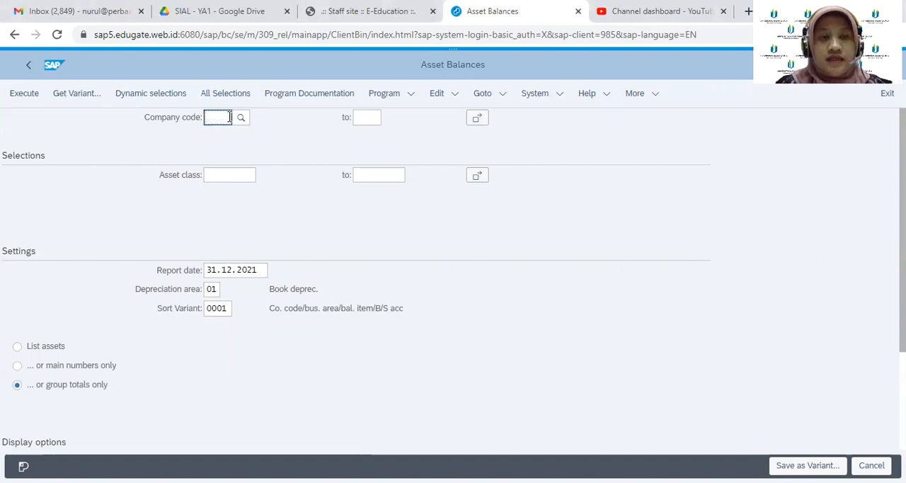
type("1000")
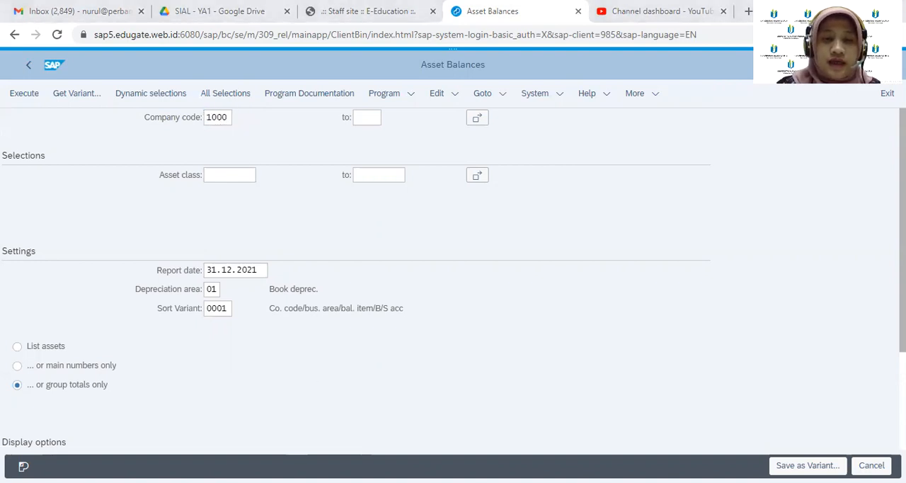
left_click(226, 117)
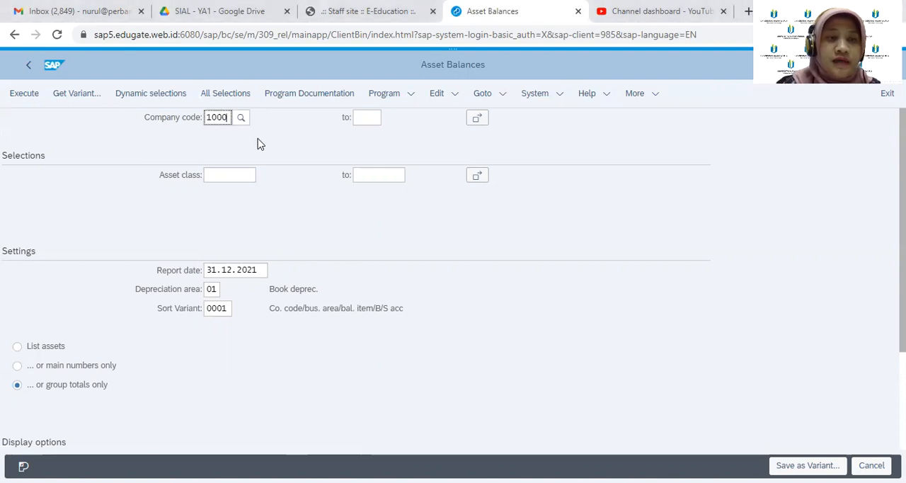
left_click(260, 271)
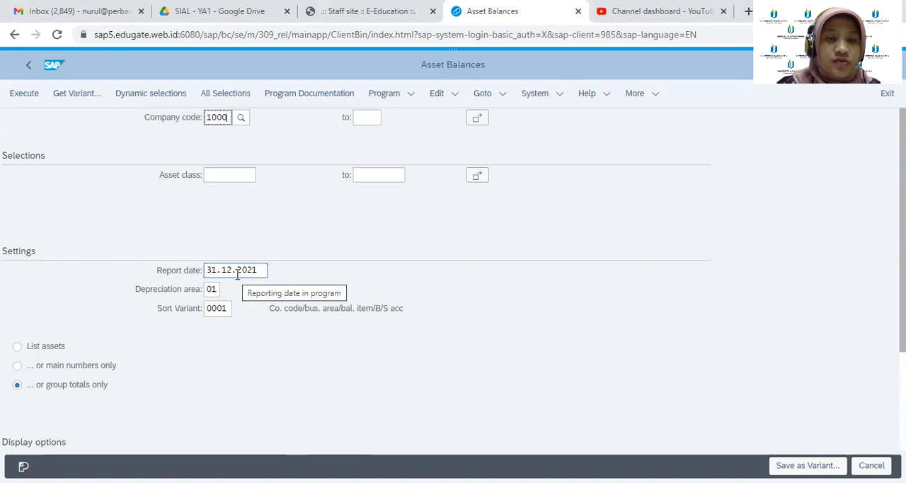
left_click(214, 292)
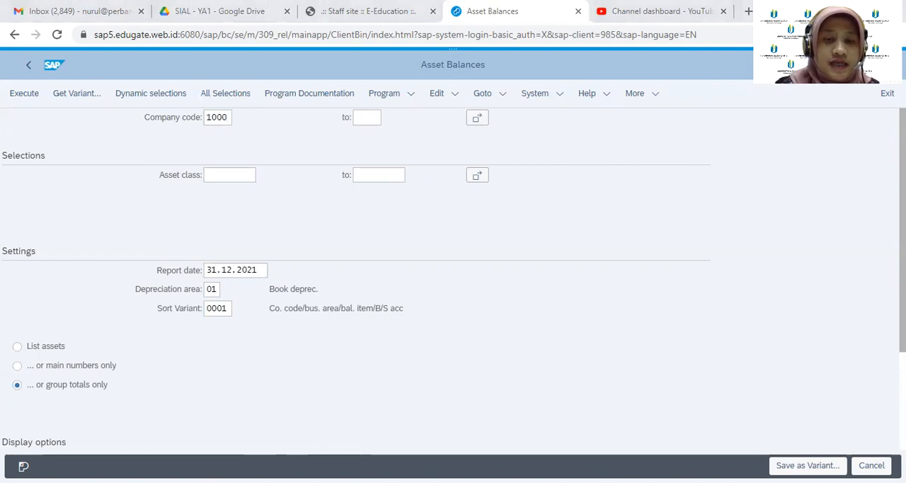
key("alt+Tab")
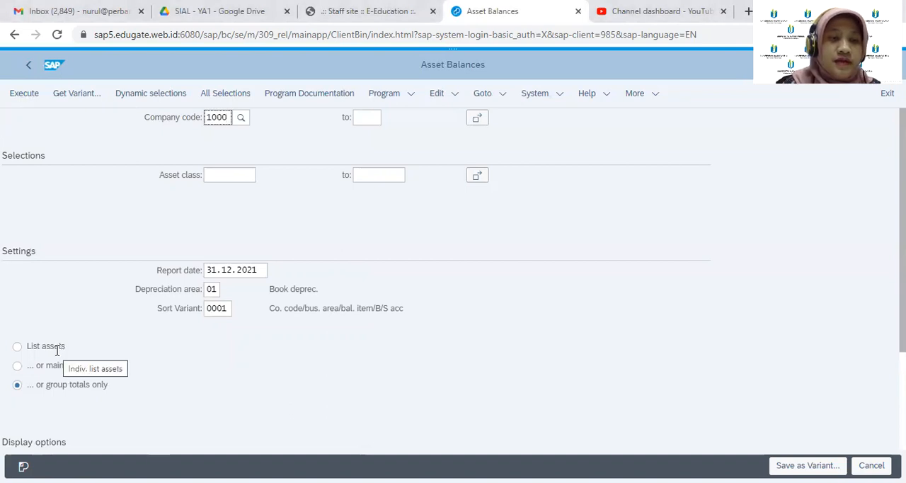
Choose to list individual assets and execute the Asset Balances report for all asset classes
left_click(15, 351)
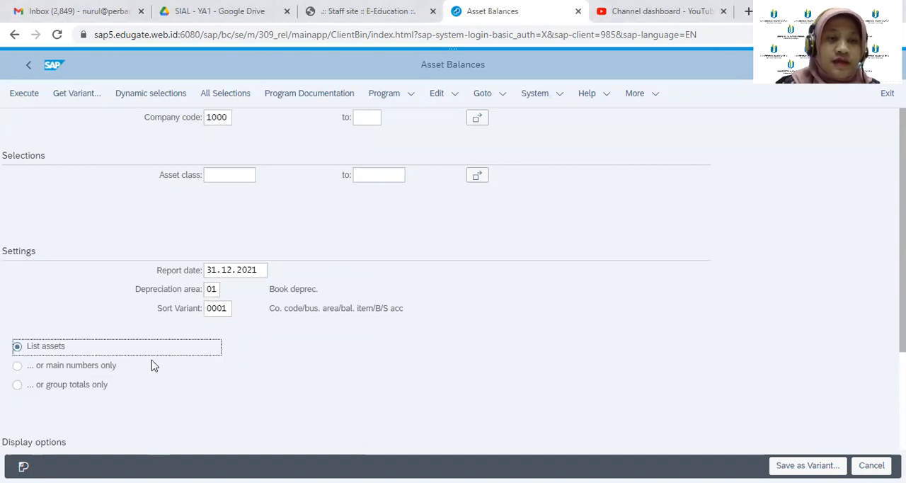
scroll(453, 304, "down", 3)
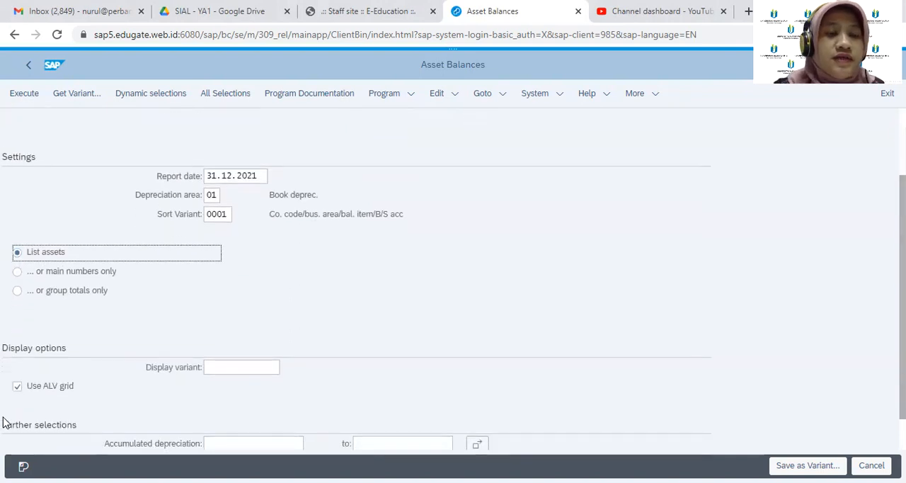
left_click(24, 102)
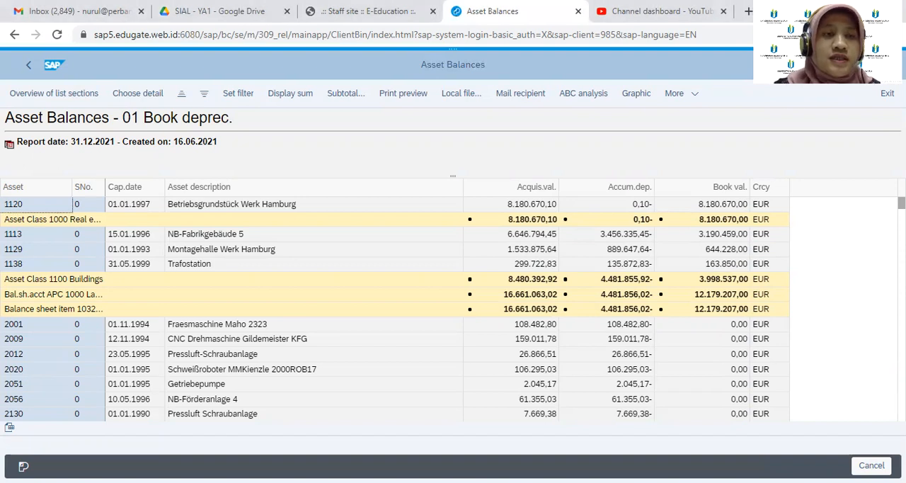
Return to the report selection, set the asset class to 3200 and execute the Asset Balances report
left_click(27, 66)
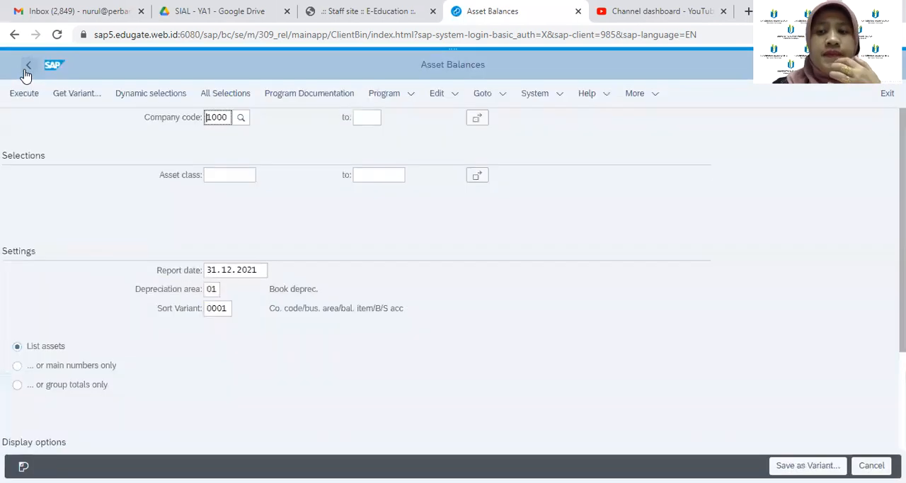
left_click(222, 177)
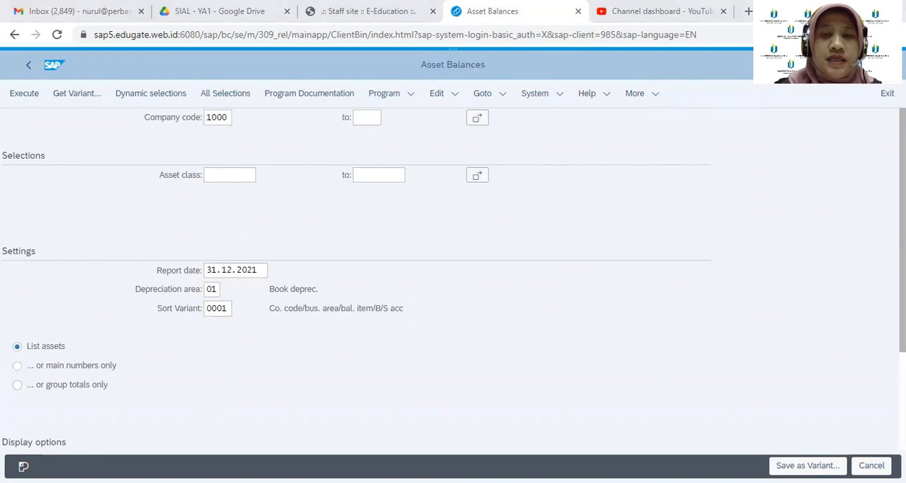
left_click(229, 175)
type("32")
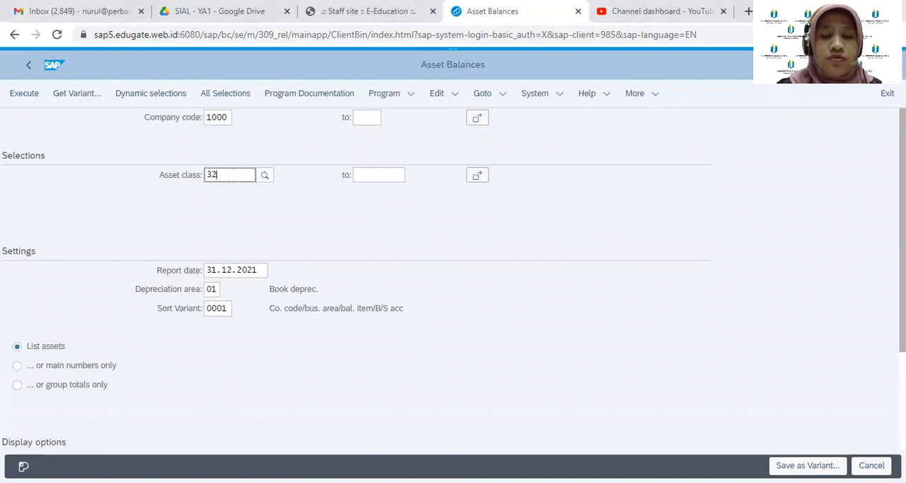
type("00")
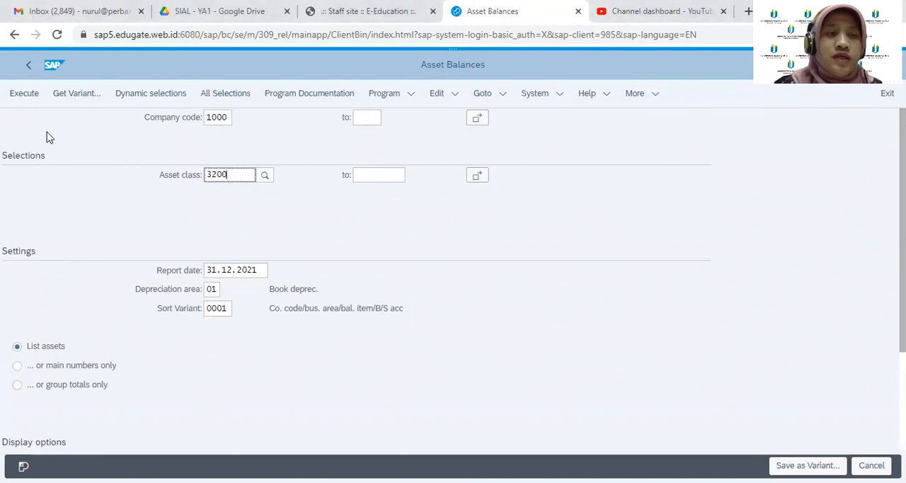
left_click(13, 108)
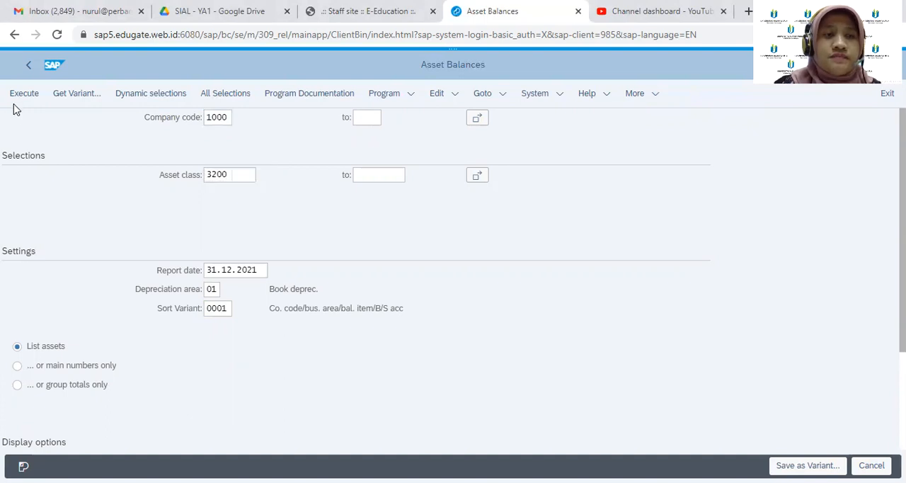
left_click(20, 100)
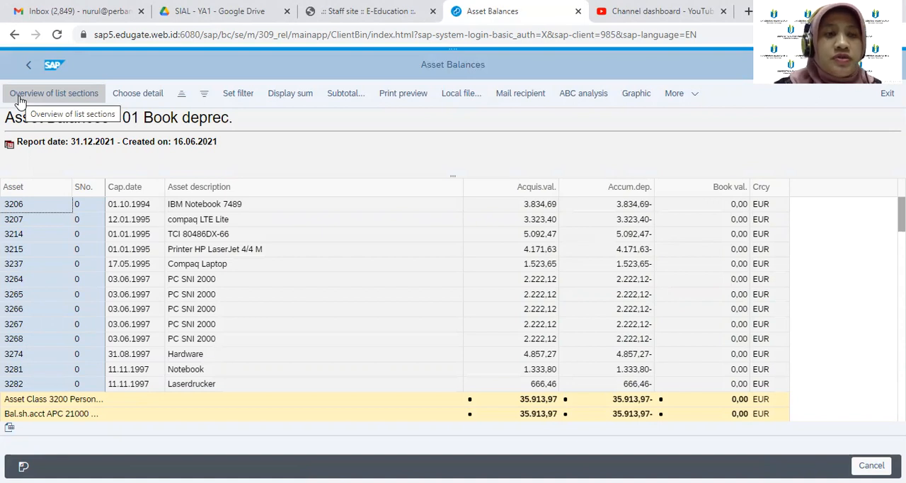
Go back to the report selection, change the asset class to 4000 and execute the Asset Balances report
left_click(29, 67)
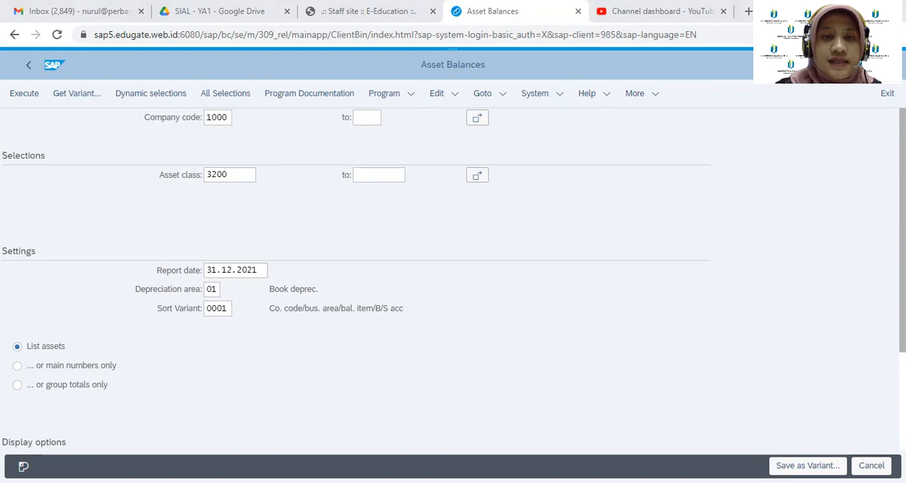
left_click(241, 176)
key("BackSpace")
key("BackSpace")
key("BackSpace")
key("BackSpace")
type("4000")
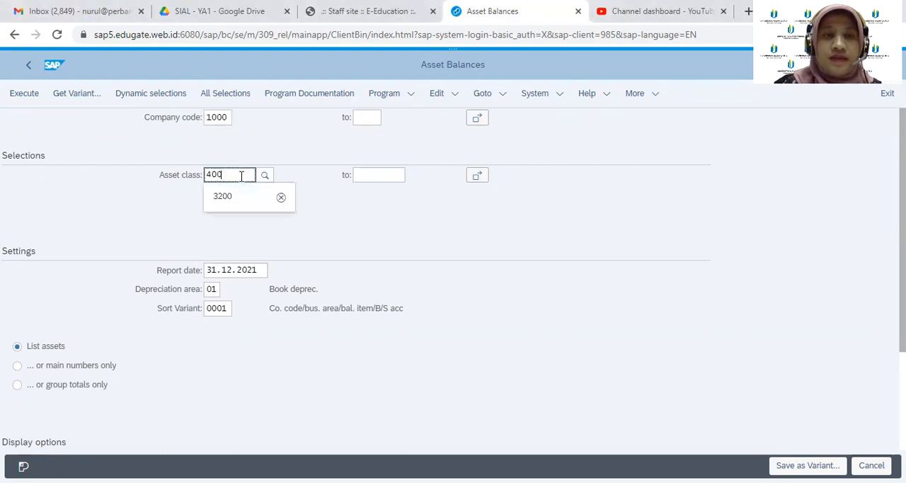
left_click(21, 93)
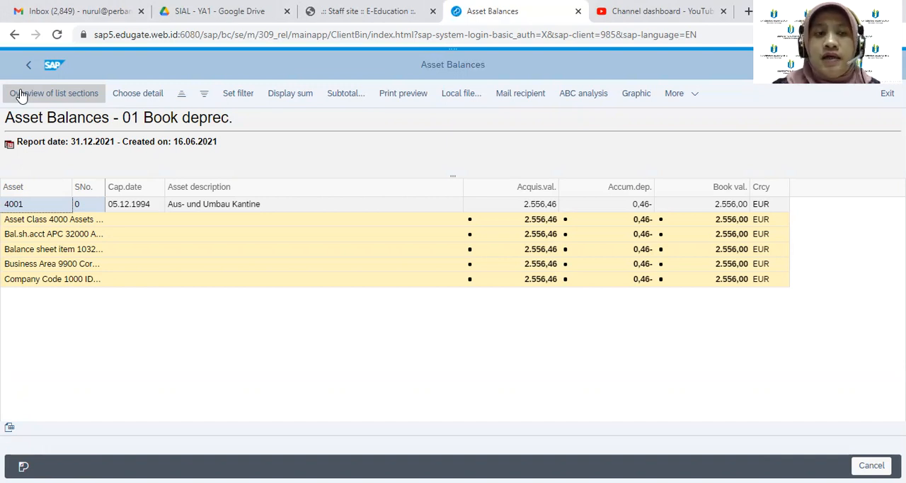
Exit the Asset Balances report and open the AS01 asset creation transaction under Fixed Assets, Asset, Create
left_click(29, 68)
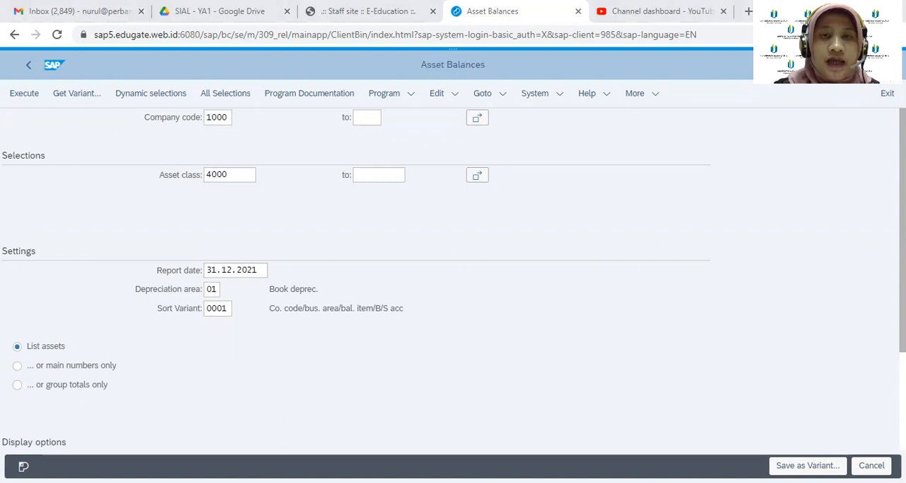
left_click(887, 92)
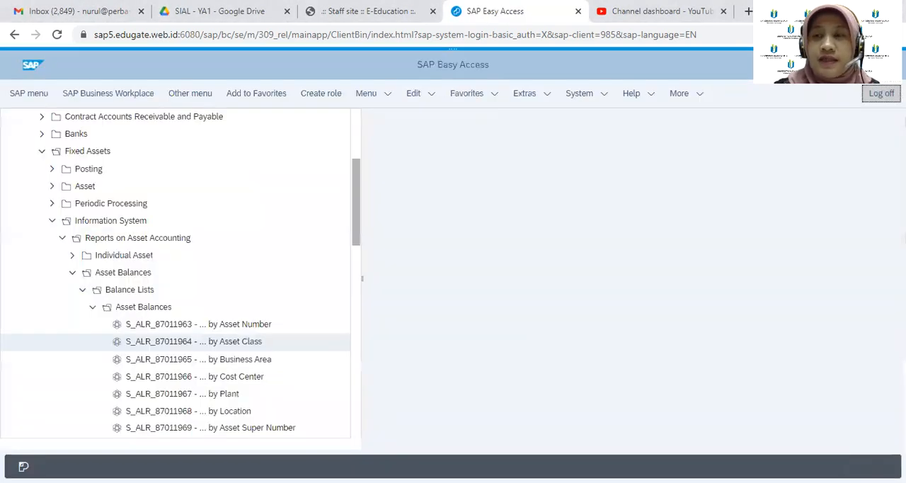
left_click(51, 221)
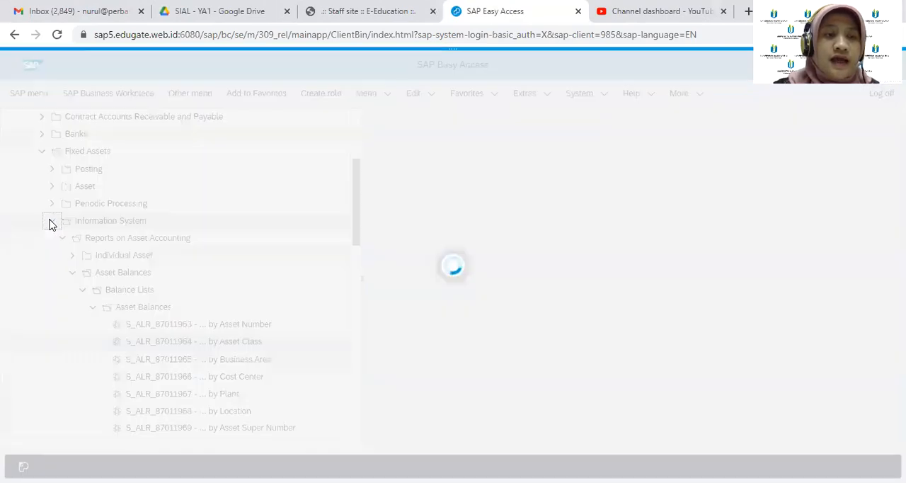
left_click(52, 186)
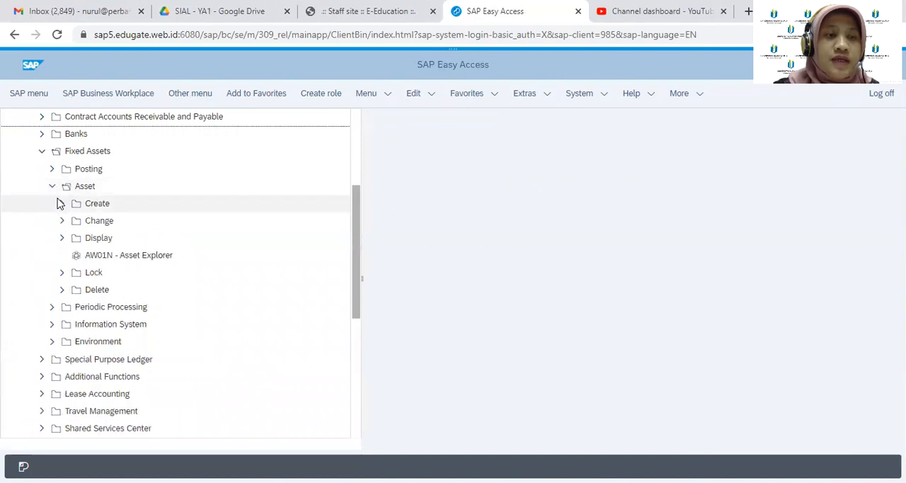
left_click(62, 204)
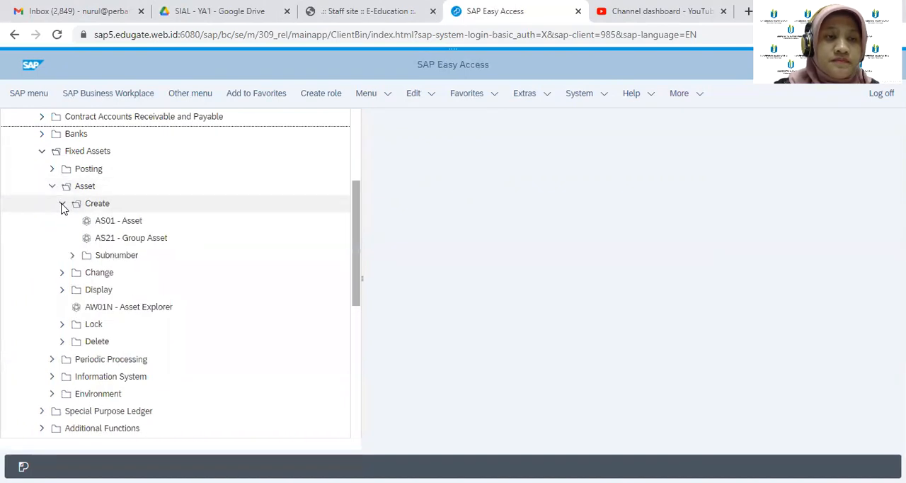
double_click(137, 225)
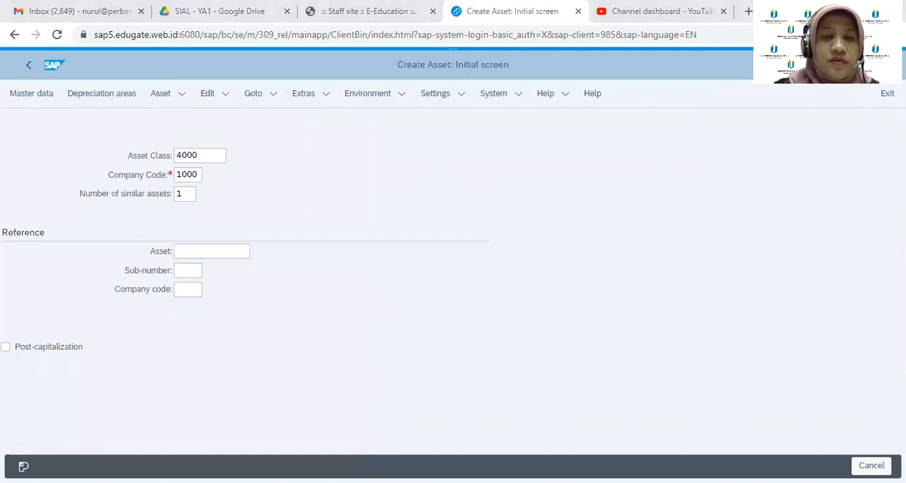
Set the asset class to 1100 for company code 1000 and open the new asset's master data
left_click(212, 155)
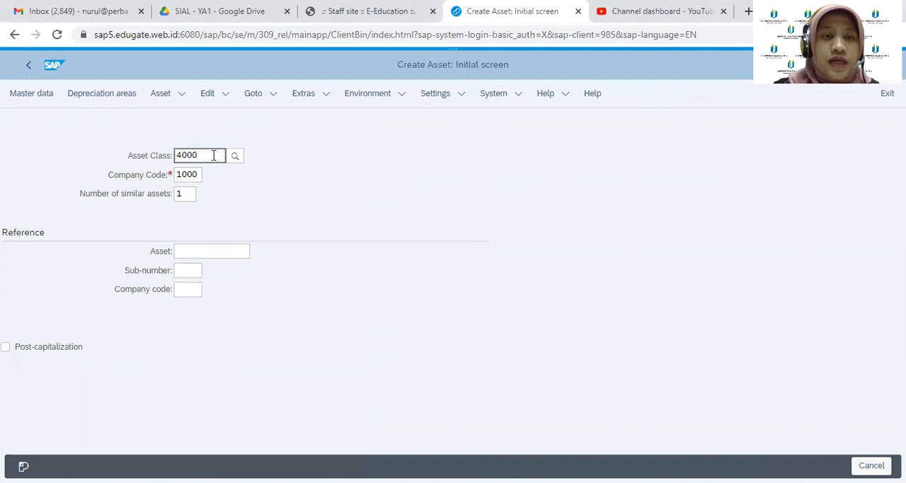
key("BackSpace")
key("BackSpace")
key("BackSpace")
key("BackSpace")
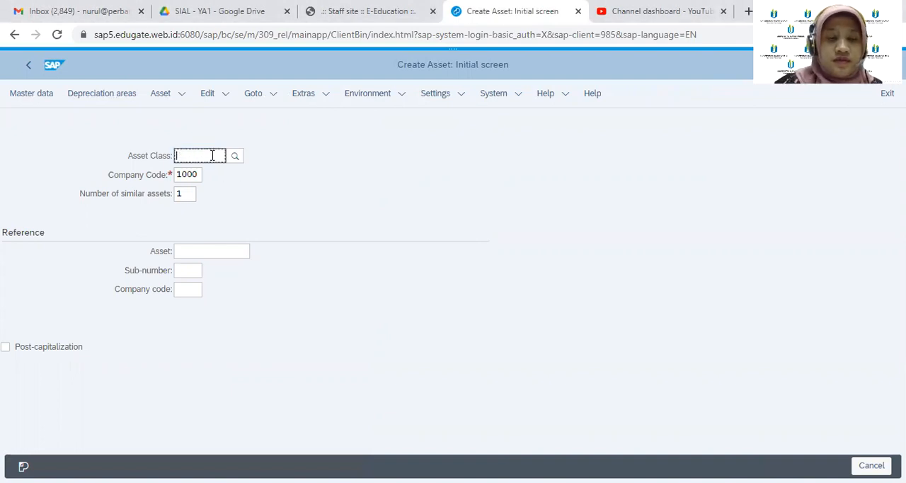
type("1100")
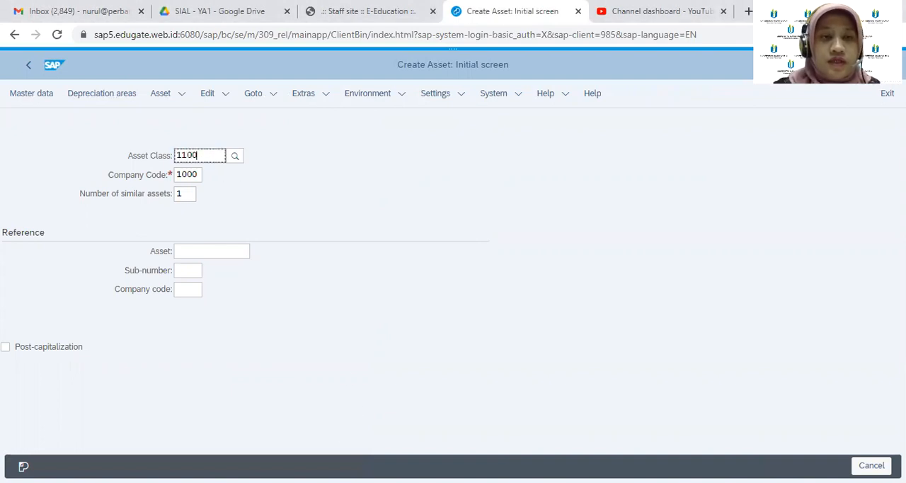
key("Return")
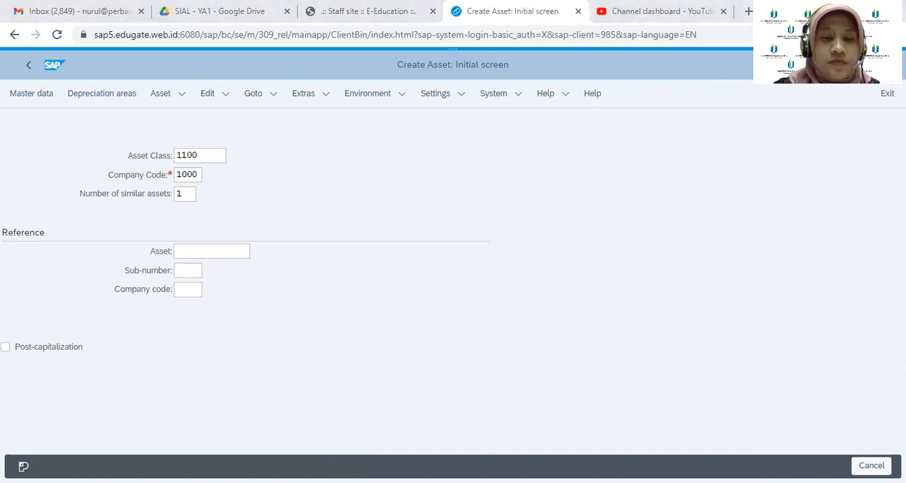
key("alt+Tab")
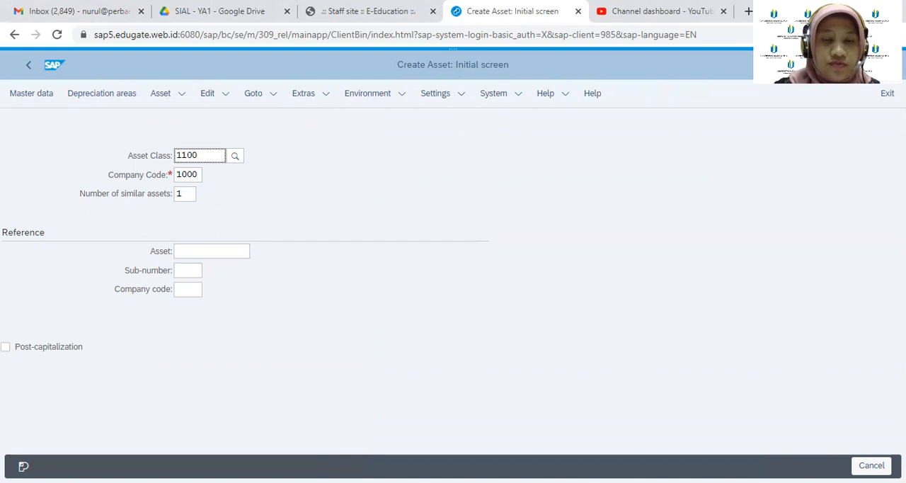
key("alt+Tab")
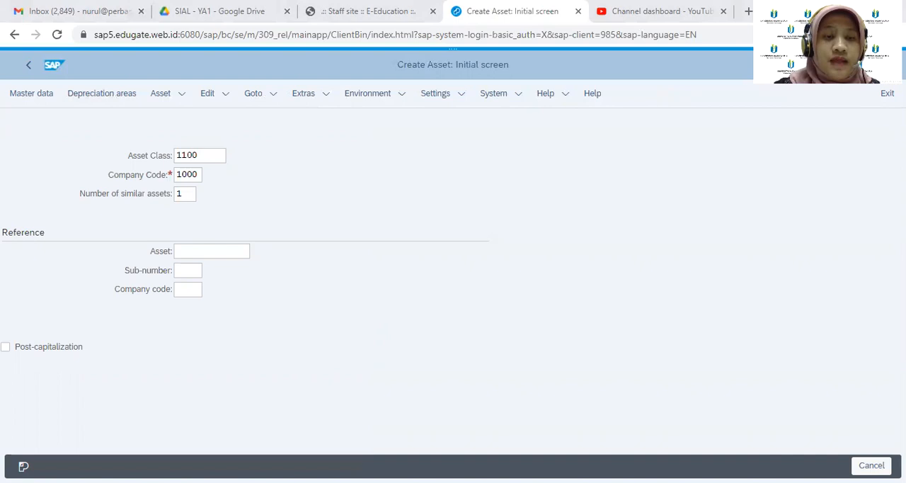
left_click(50, 95)
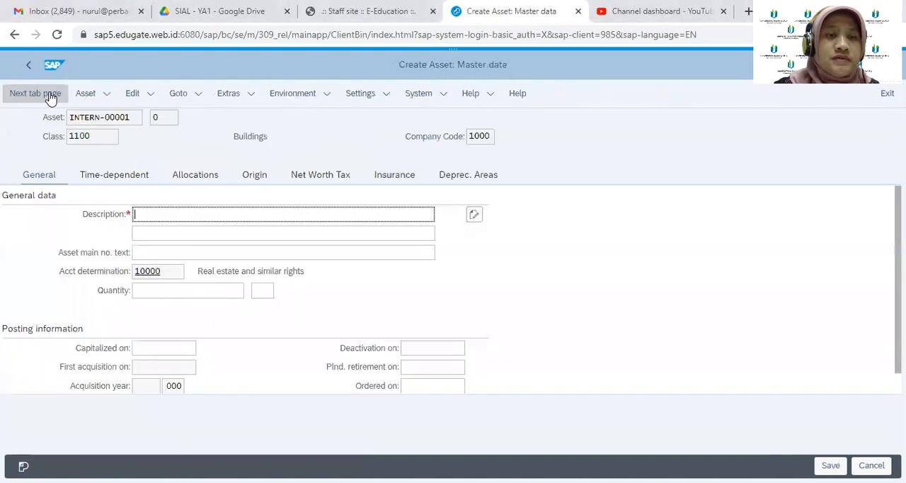
Enter "Office Building Humburg A00" as the asset description in the general data
type("Office Building Hu")
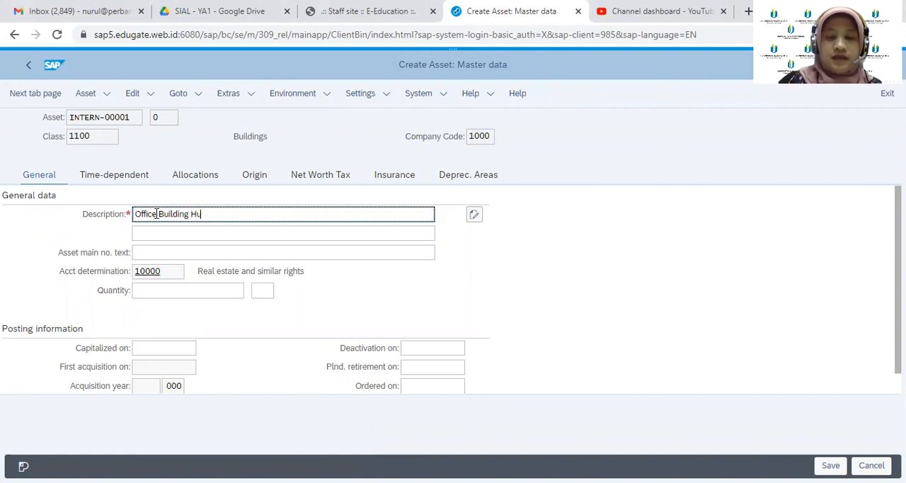
type("mburg")
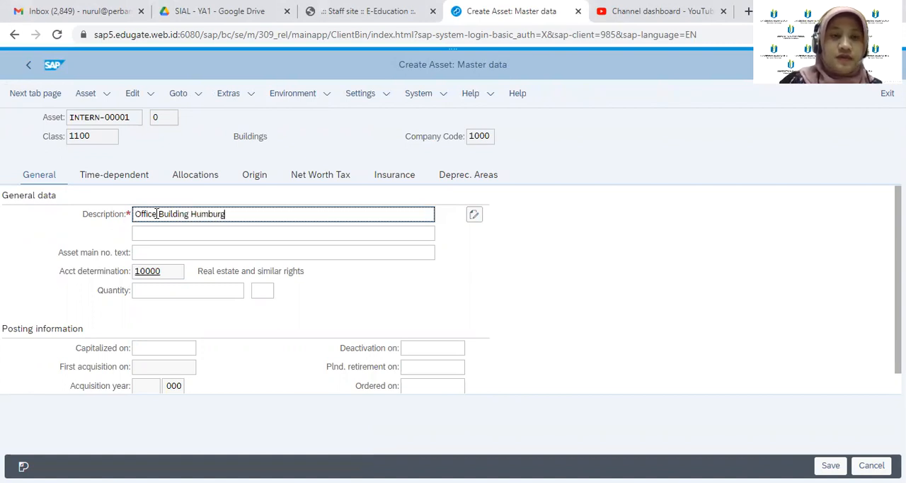
type(" A00")
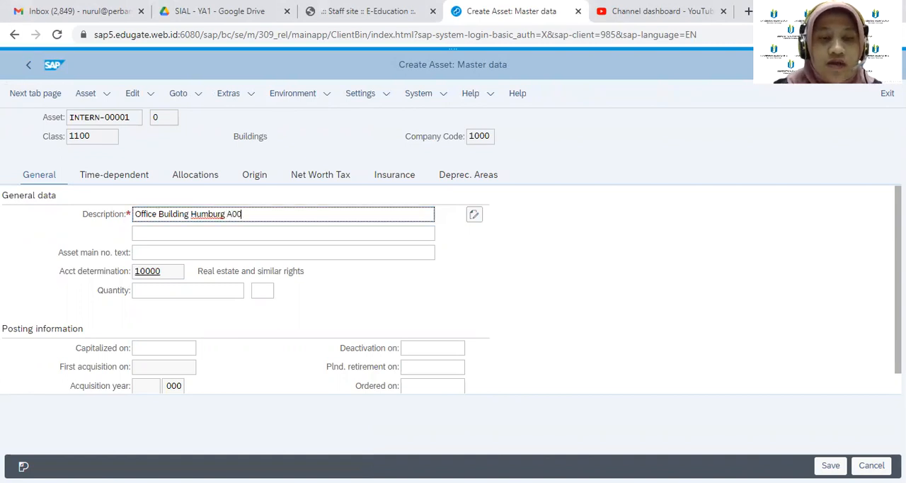
key("alt+Tab")
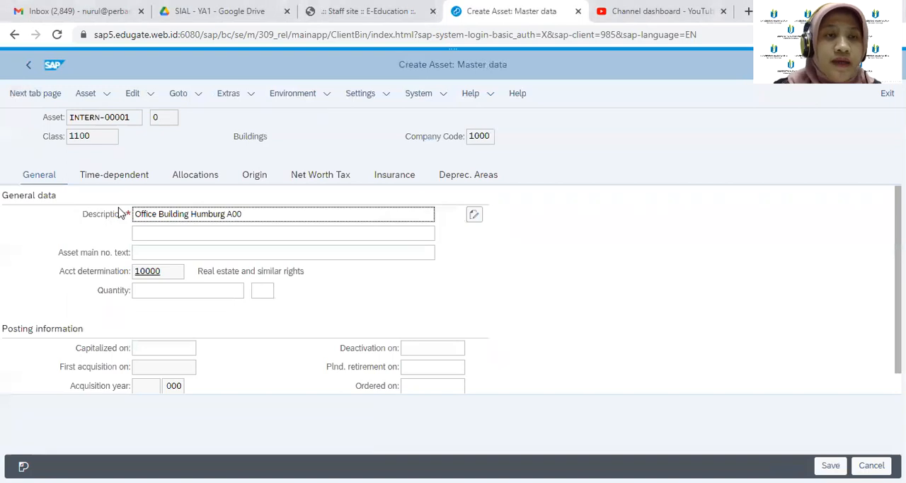
Assign cost center CC-A00 in the new asset's time-dependent data
left_click(126, 178)
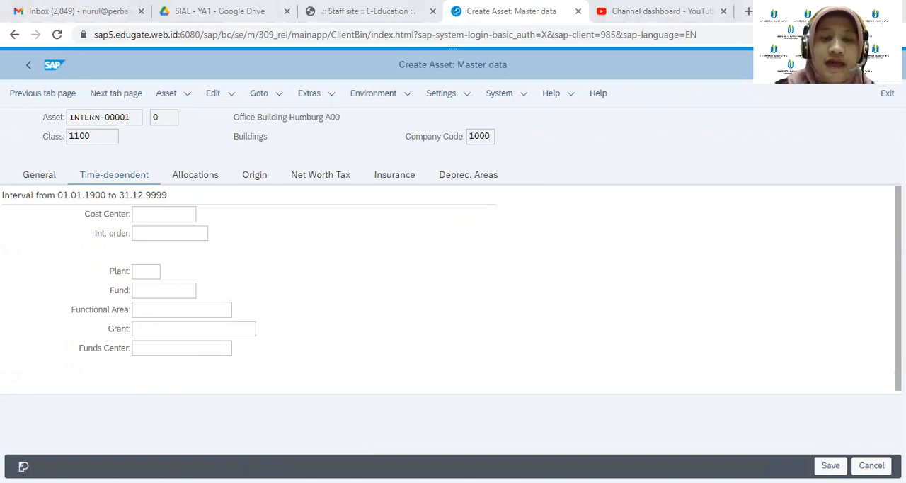
left_click(149, 215)
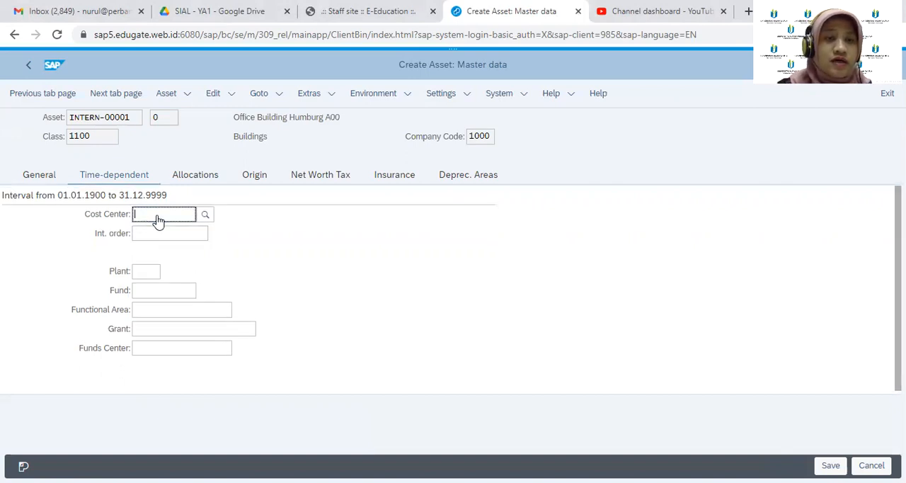
type("CC")
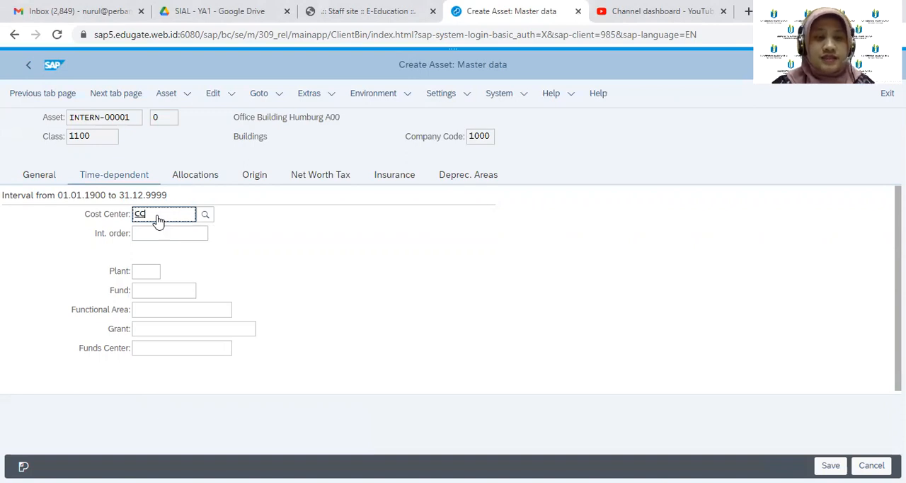
type("-A")
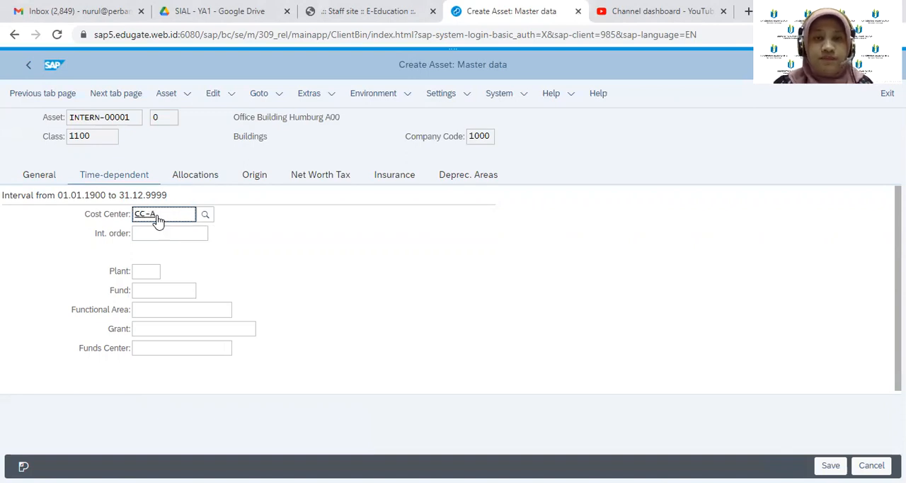
type("00")
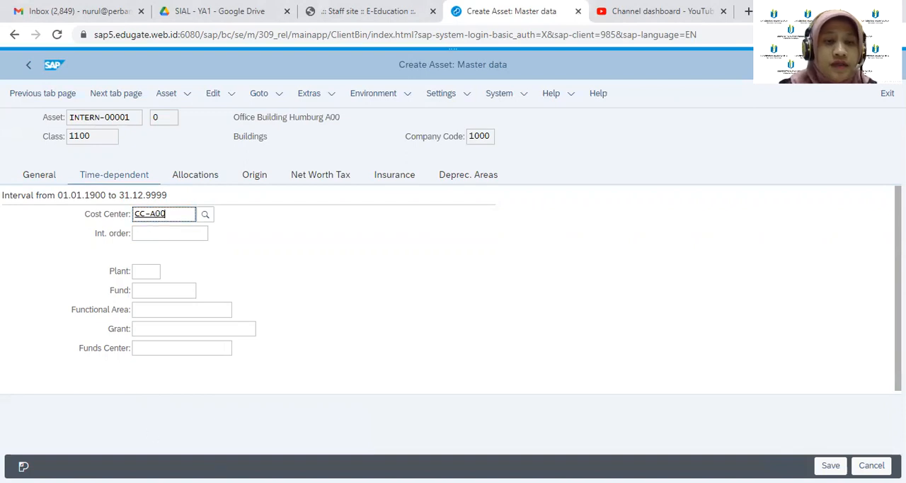
key("Return")
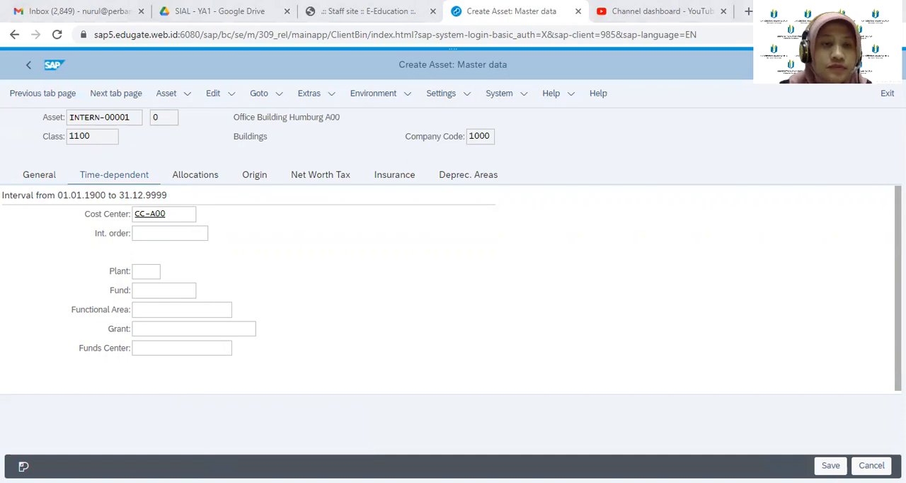
Assign plant 1000 in the asset's time-dependent data and confirm the entry
left_click(149, 270)
type("1000")
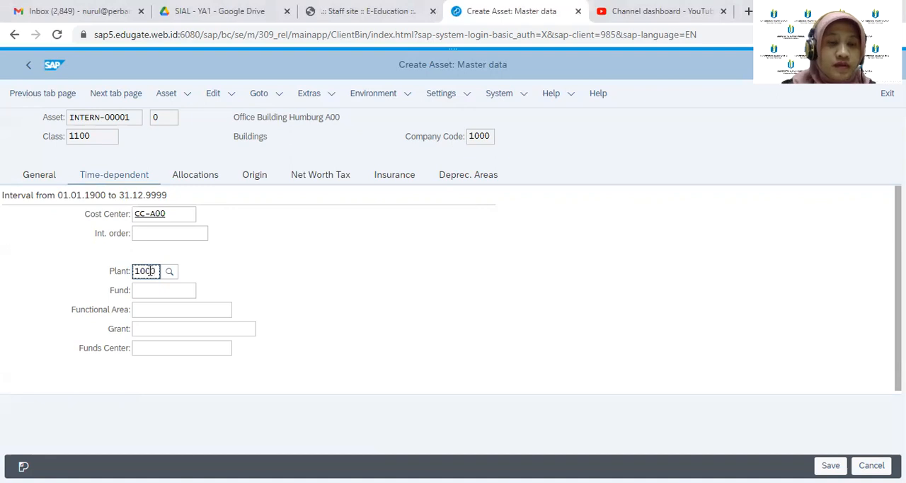
key("Return")
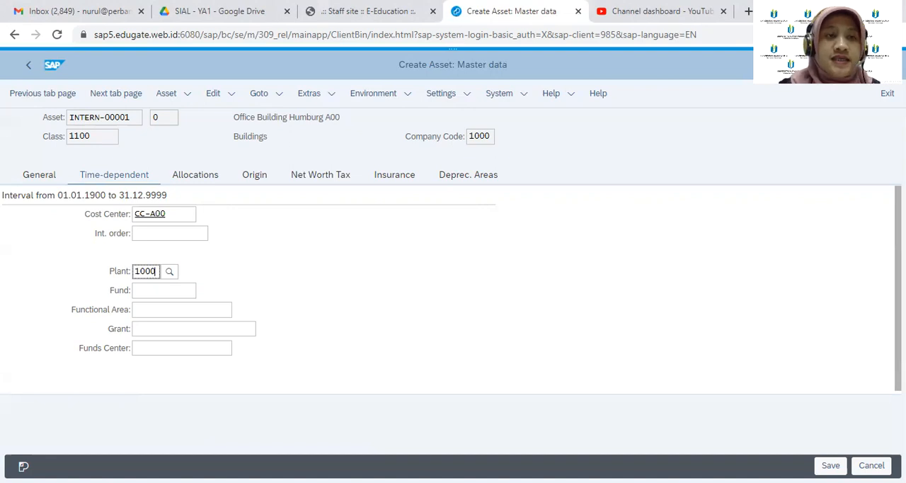
key("Return")
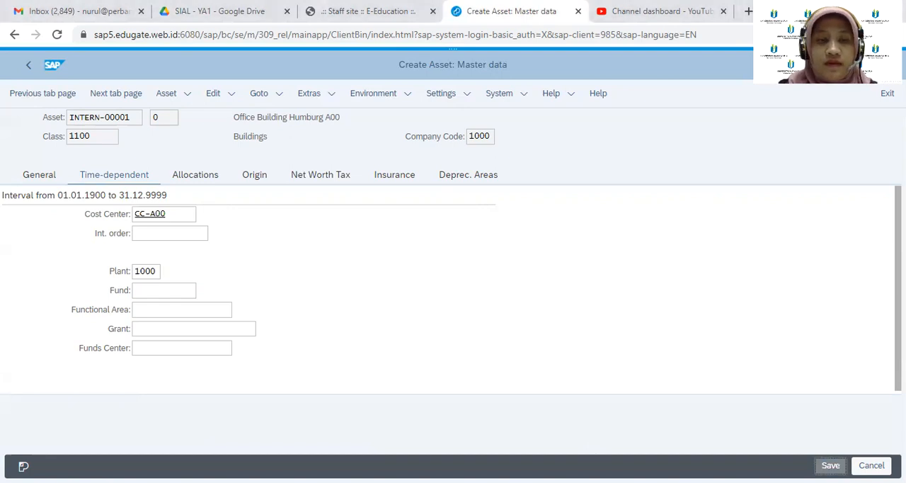
Try to save the new asset master record and dismiss the message dialogs
left_click(831, 466)
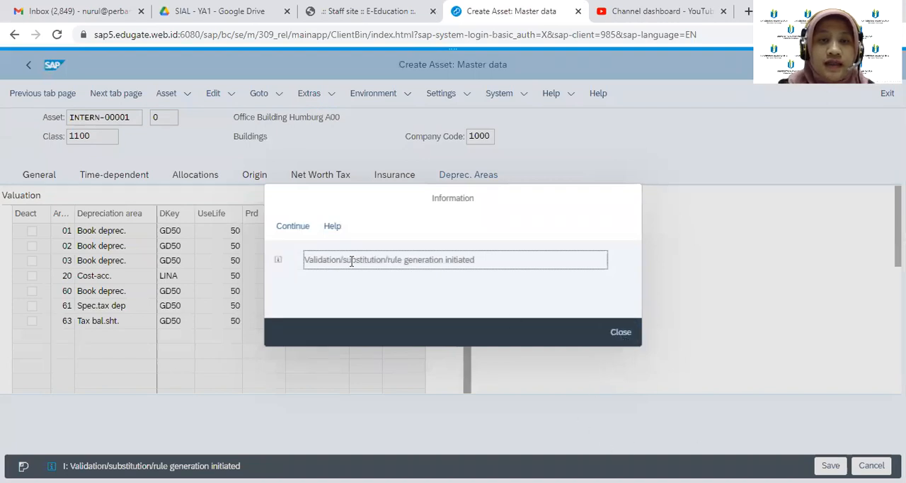
left_click(303, 232)
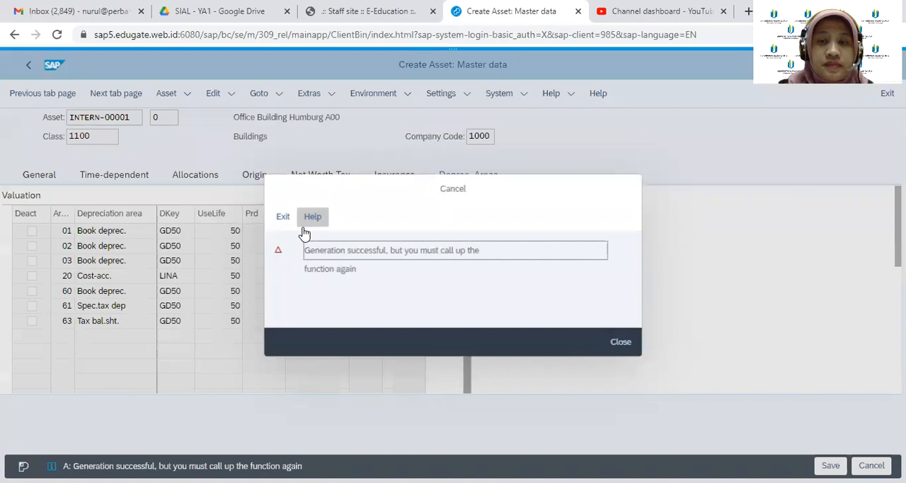
left_click(621, 342)
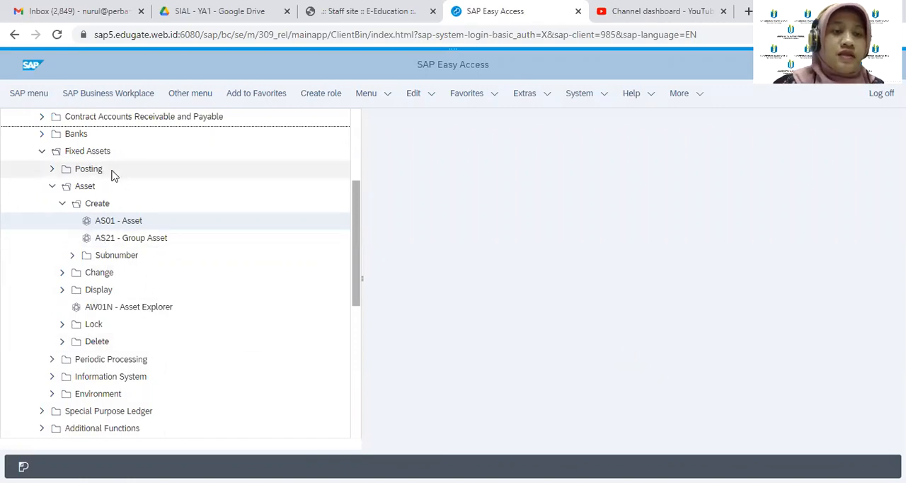
Open the AS03 asset display transaction under Fixed Assets, Asset, Display
left_click(62, 290)
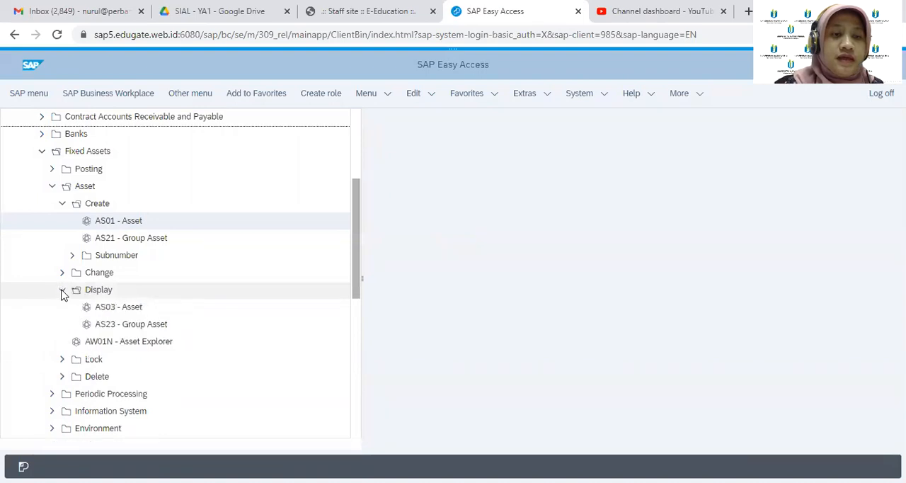
left_click(138, 312)
double_click(138, 312)
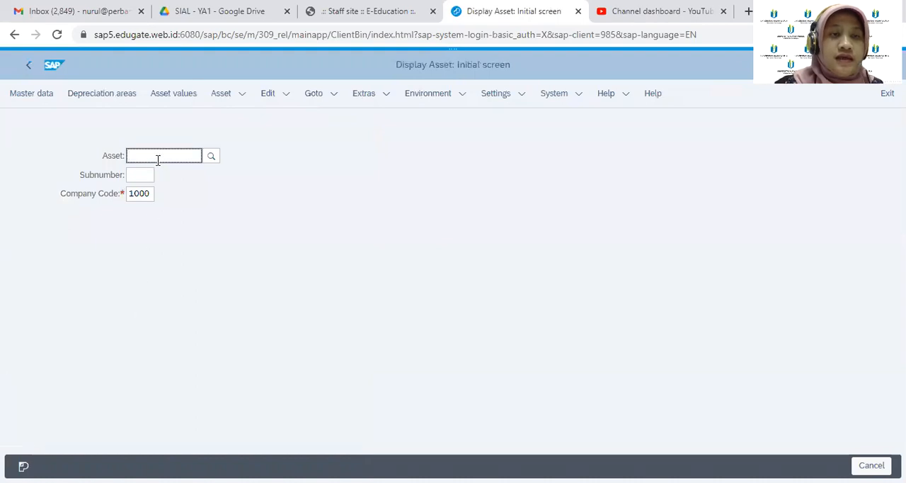
Open the value search for the asset number and restrict it to asset class 1100
left_click(212, 157)
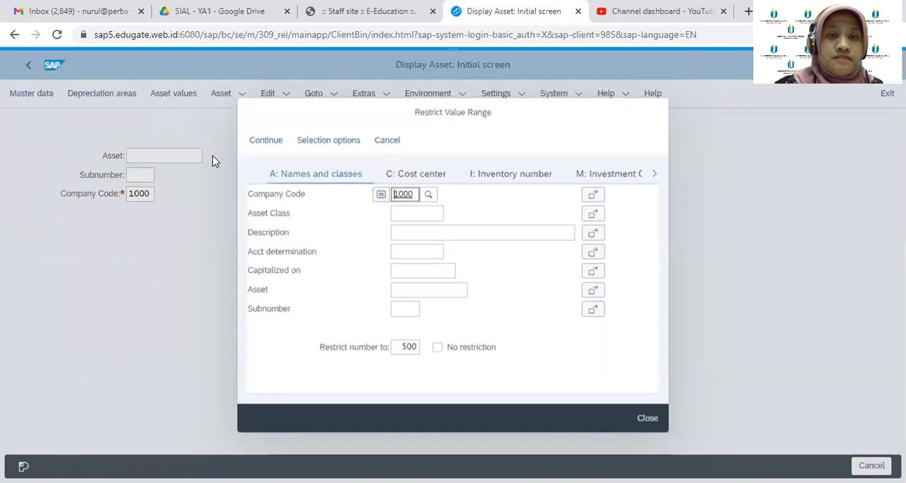
left_click(416, 215)
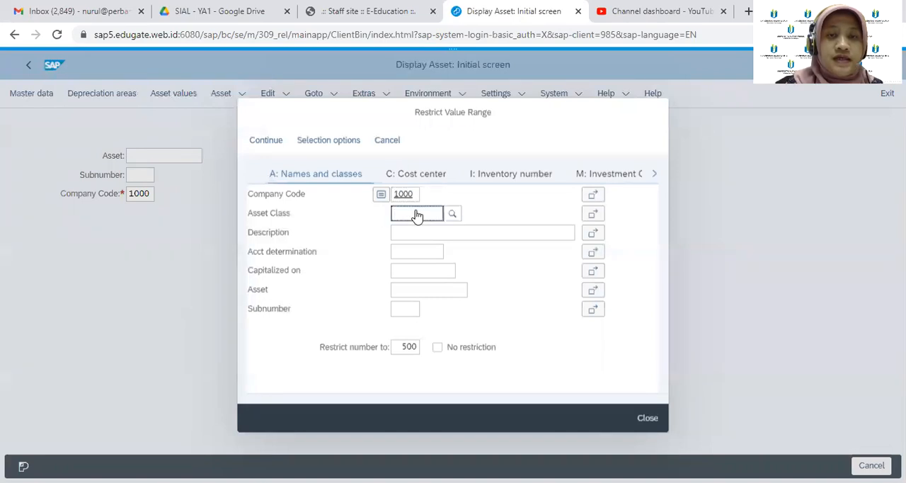
left_click(412, 237)
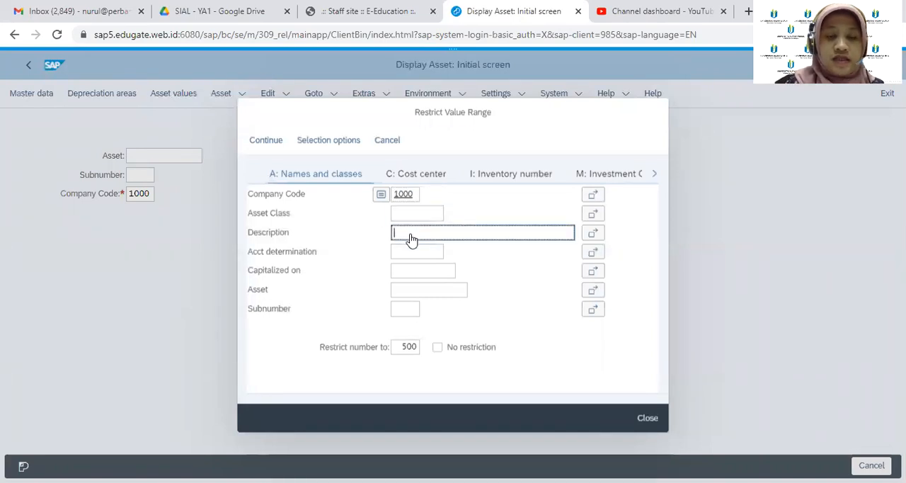
left_click(410, 218)
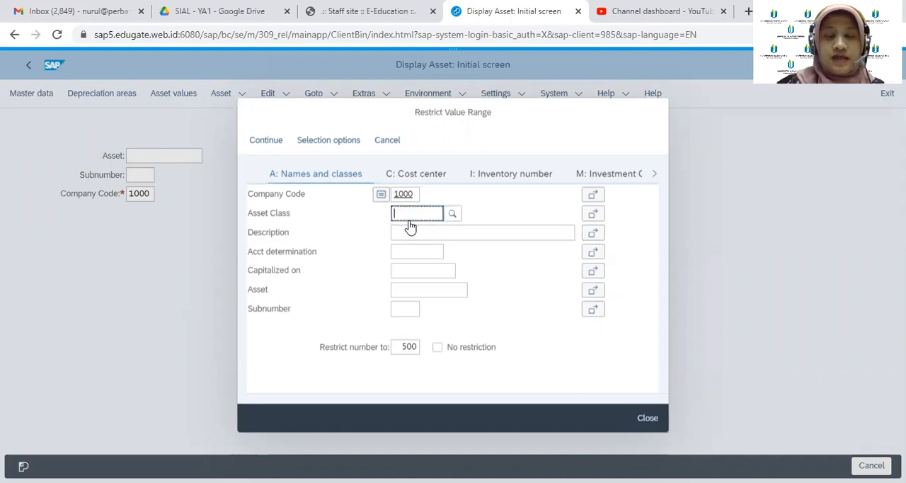
type("1100")
Restrict the asset search to the description "Office Building Humburg A00" and run it
left_click(410, 235)
type("O")
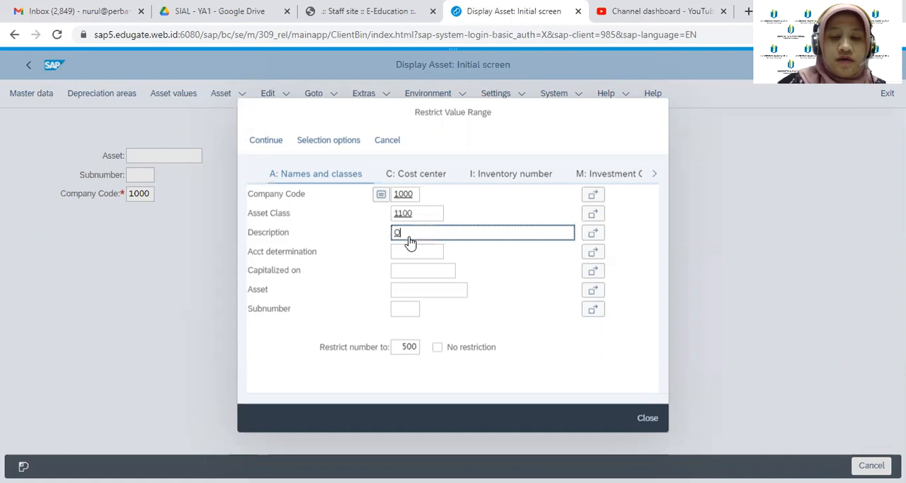
type("ffice Buildin")
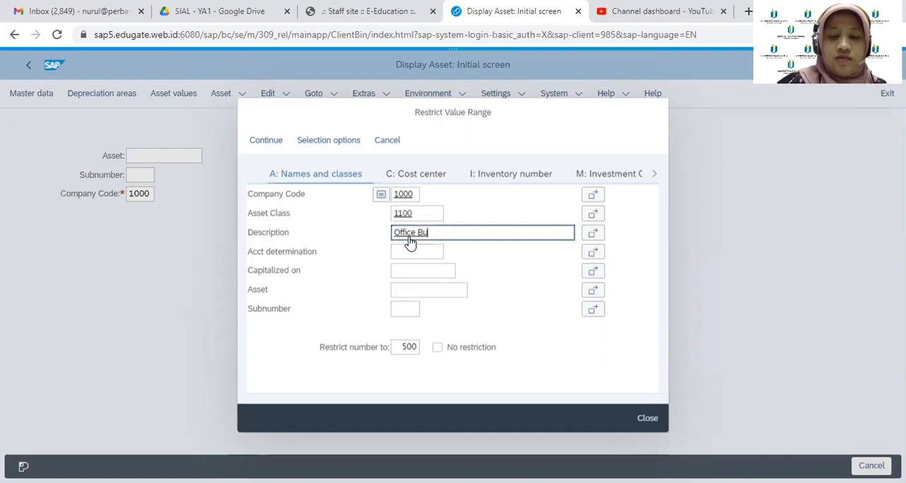
key("BackSpace")
key("BackSpace")
key("BackSpace")
key("BackSpace")
type("l")
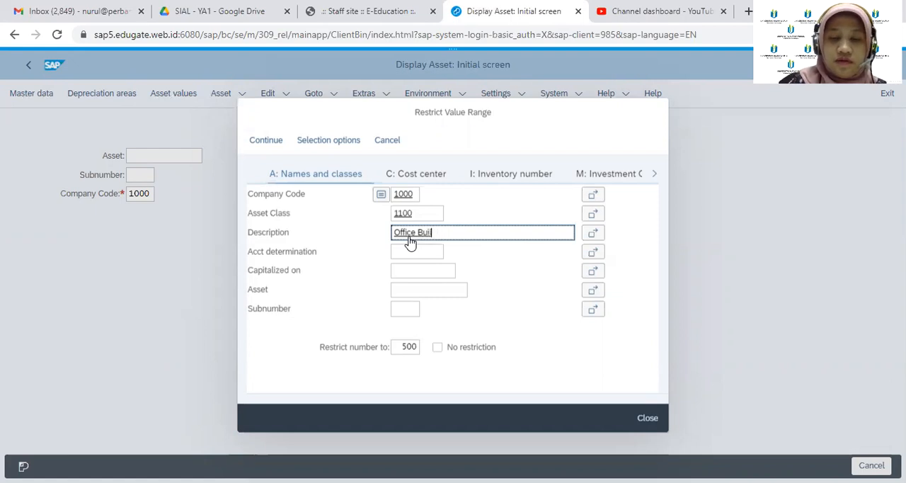
type("ding Humburg")
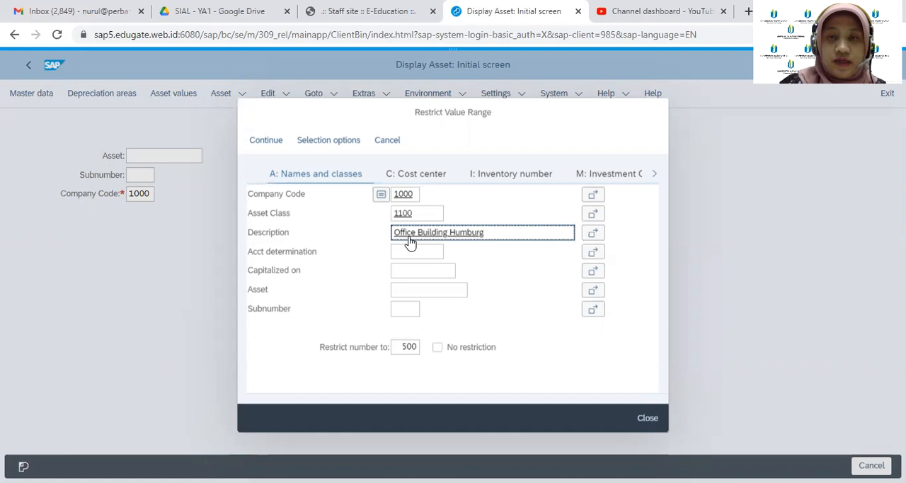
type(" A00")
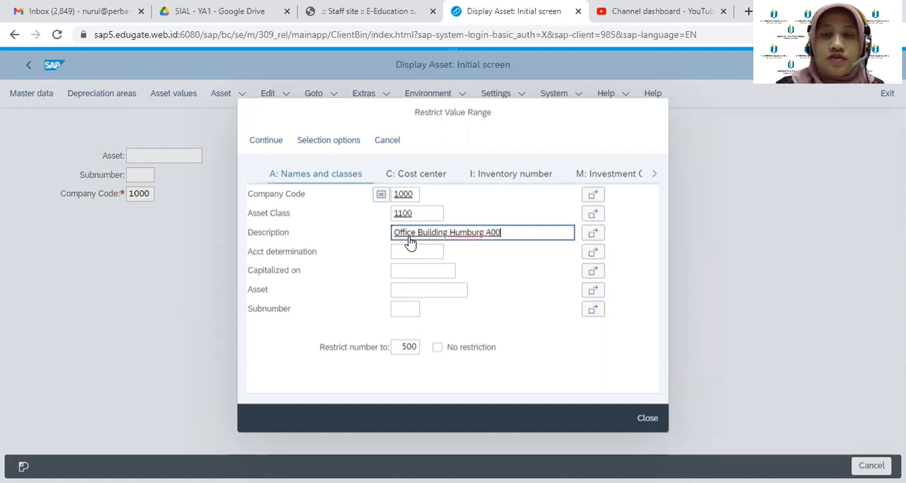
left_click(265, 141)
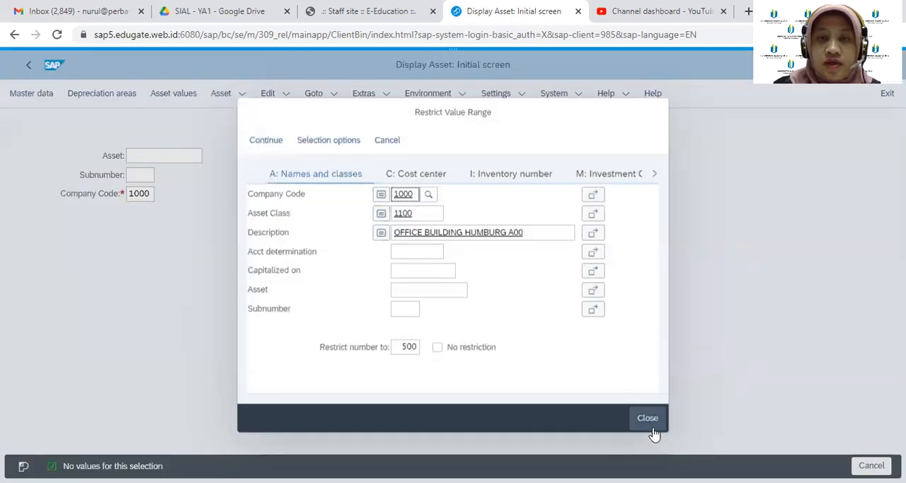
Restrict the asset search by cost center CC-A00 and run it
left_click(420, 180)
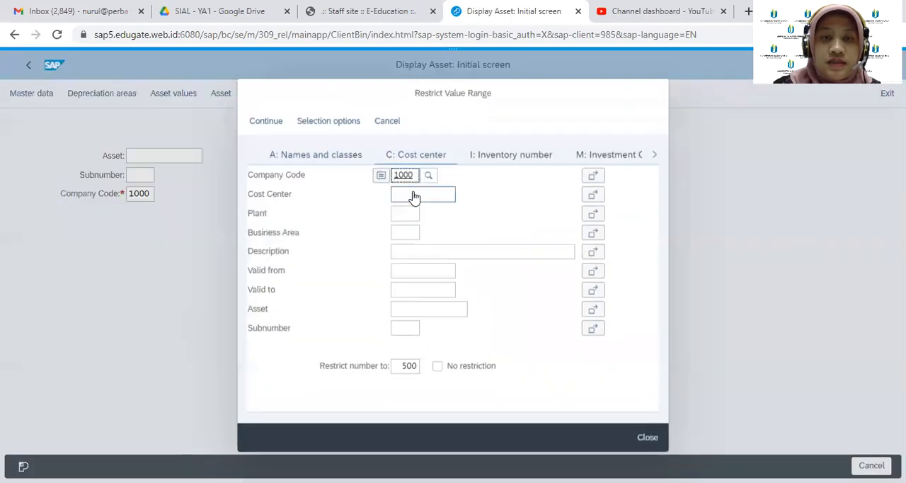
left_click(414, 196)
type("CC-A00")
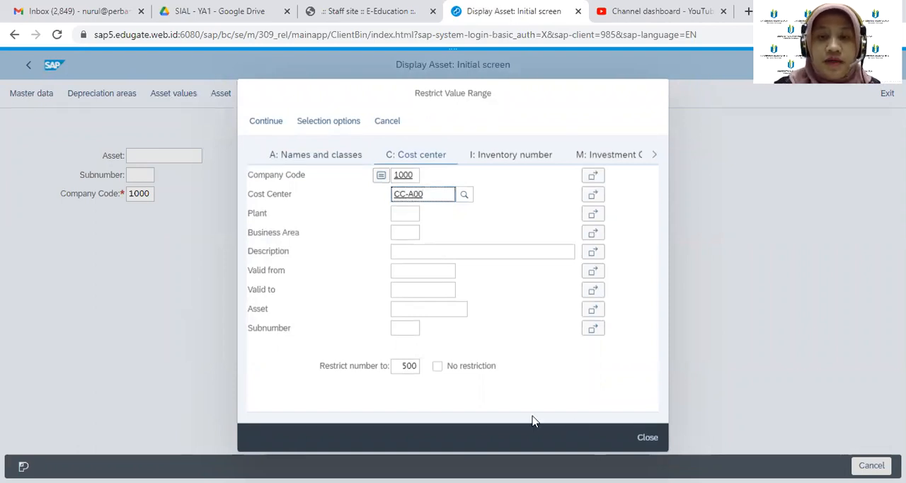
left_click(273, 128)
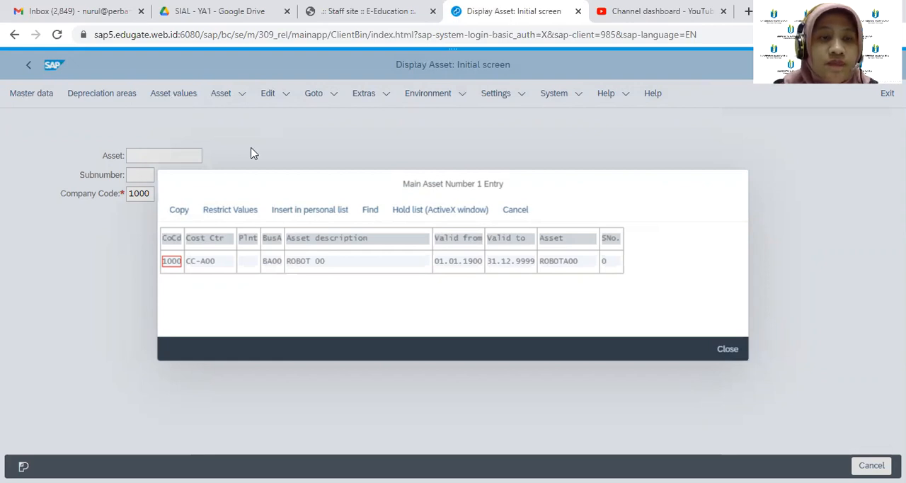
Display the master data of asset ROBOTA00 from the hit list, and return to the SAP Easy Access menu
left_click(178, 211)
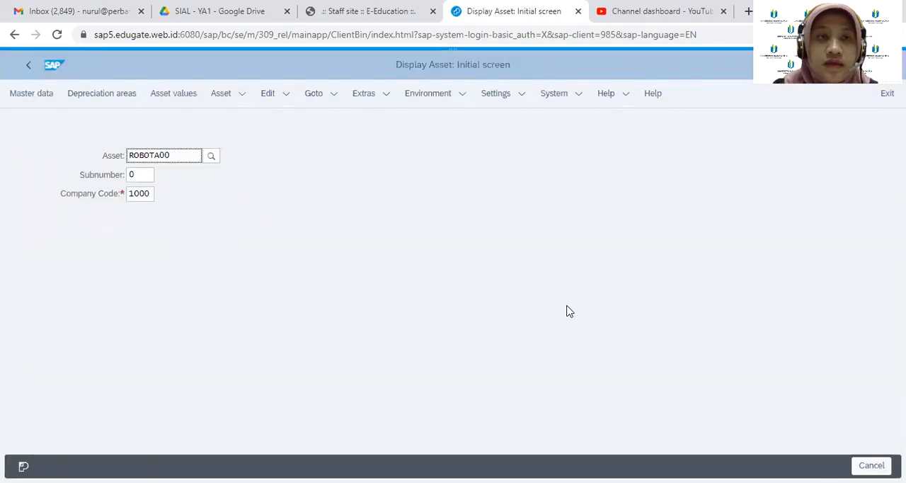
key("Return")
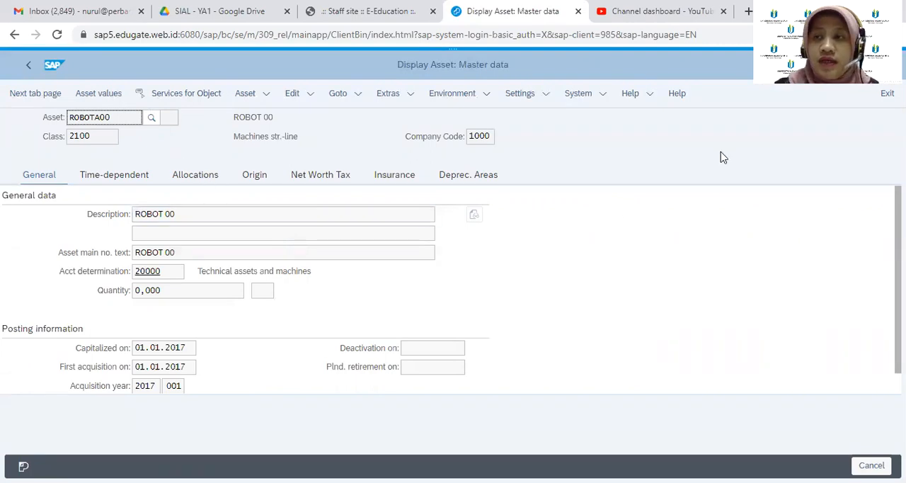
key("shift+F3")
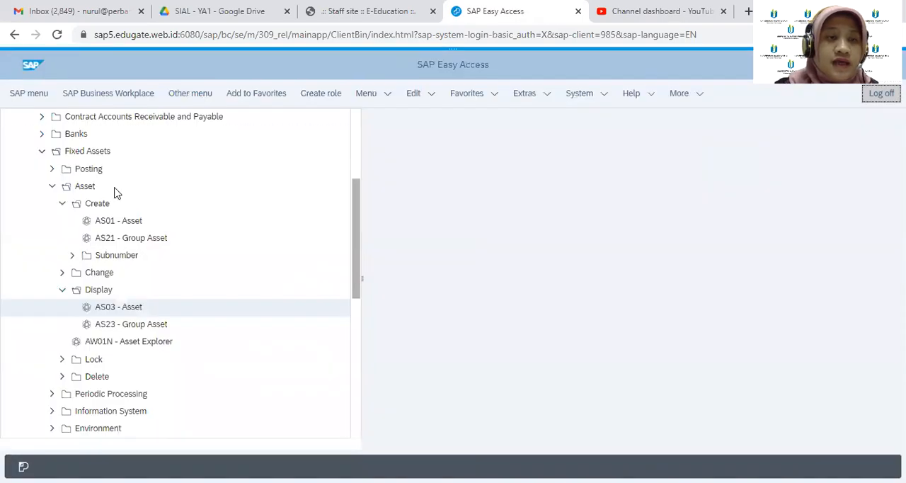
Start a new class 1100 asset in company code 1000 with AS01 and describe it as "Office Building Humburg A00"
double_click(127, 223)
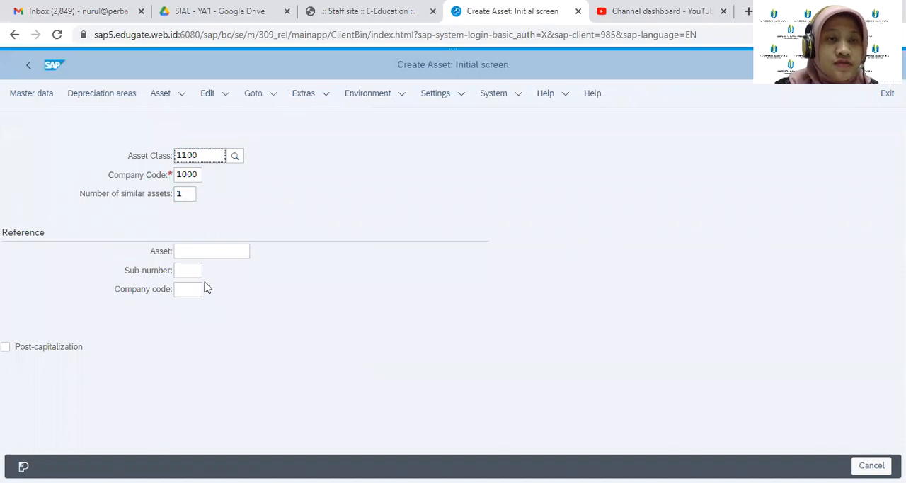
left_click(41, 103)
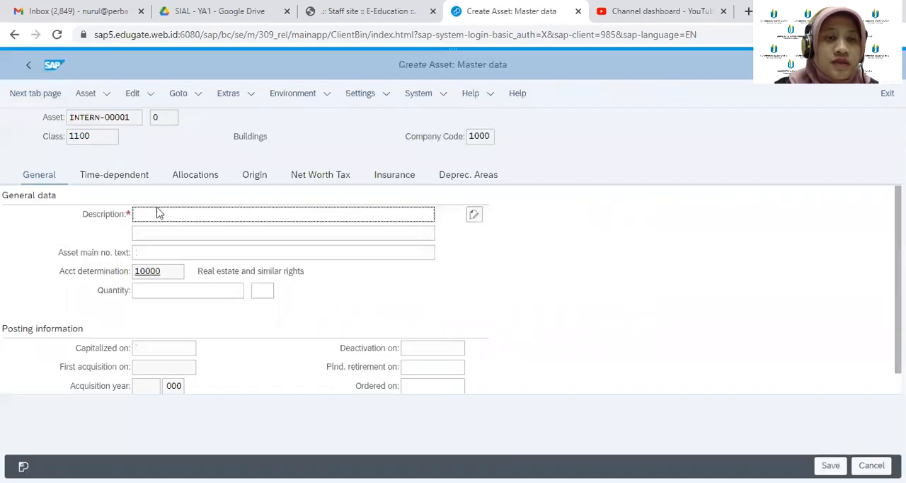
left_click(156, 216)
type("O")
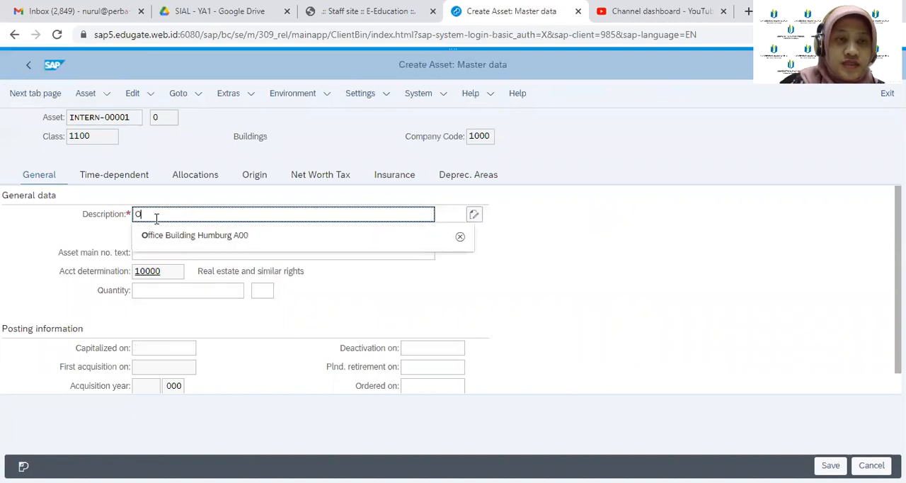
left_click(187, 235)
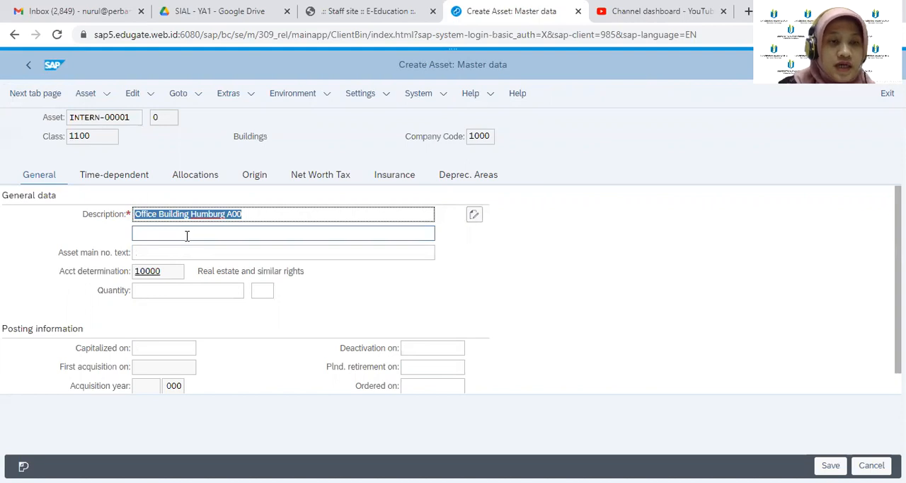
Assign cost center CC-A00 and plant 1000 in the new asset's time-dependent data
left_click(103, 181)
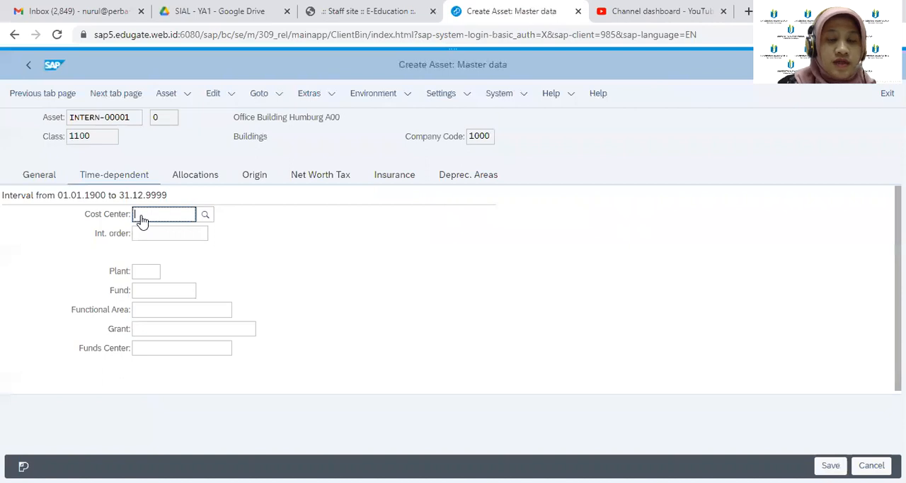
type("CC-A")
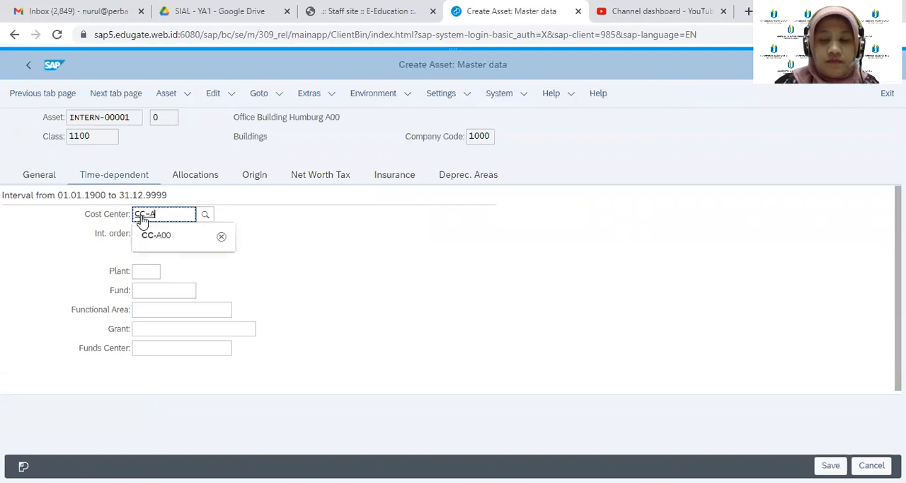
type("00")
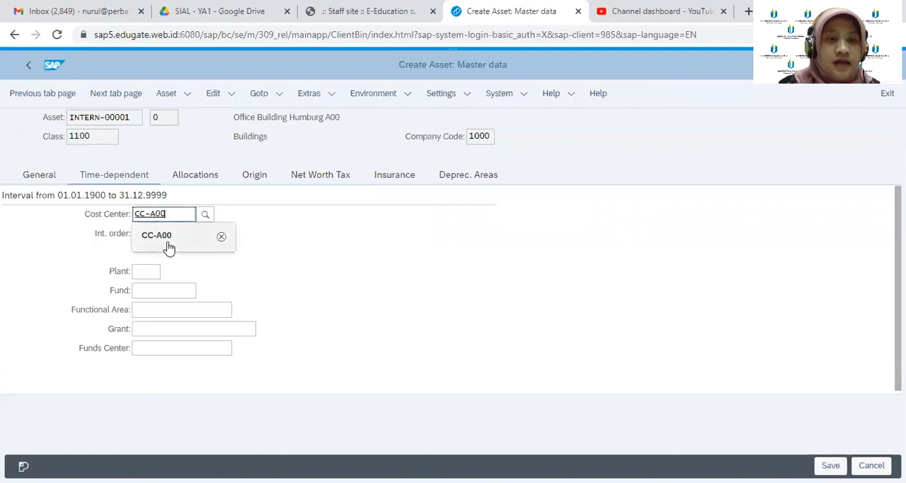
left_click(167, 246)
left_click(149, 271)
type("1")
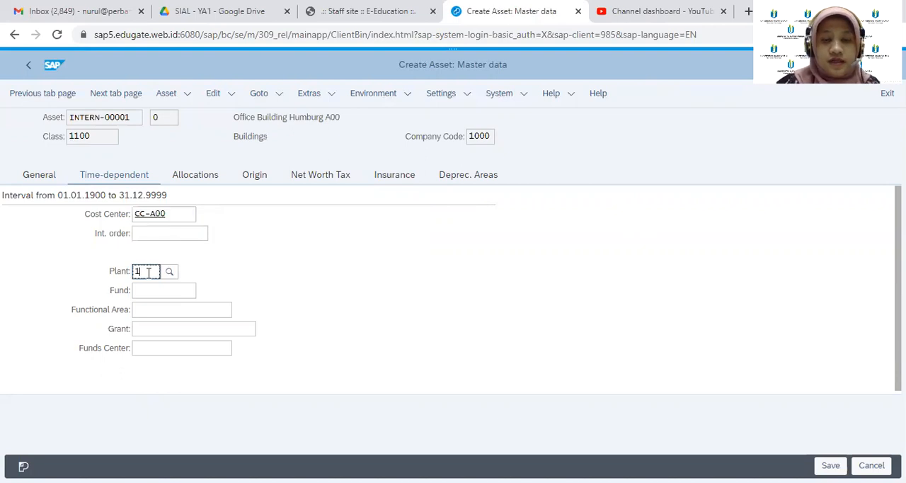
type("000")
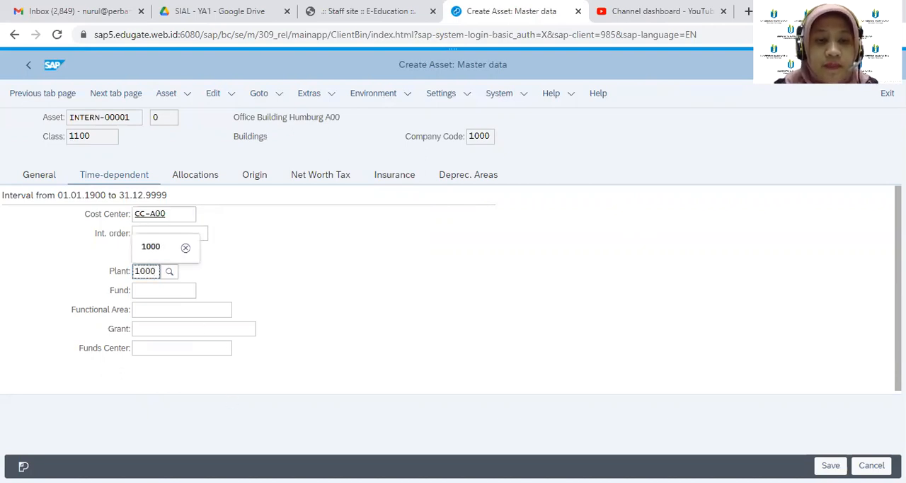
left_click(151, 247)
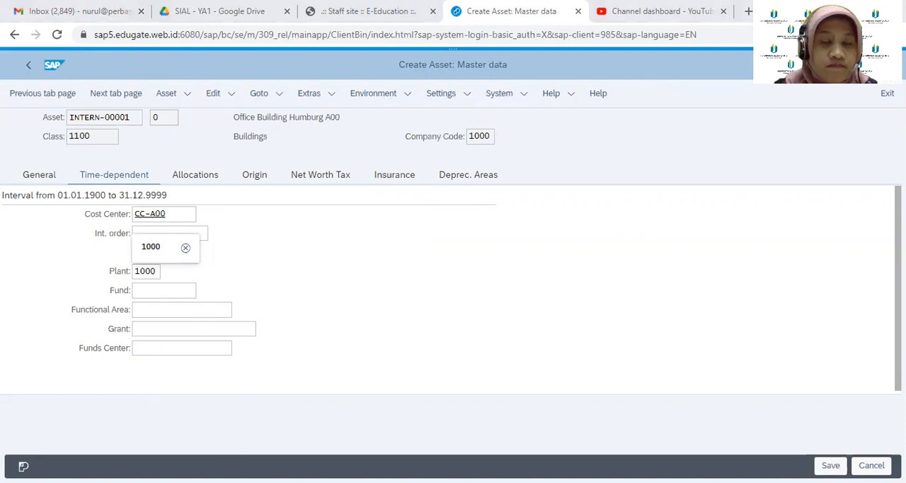
left_click(595, 444)
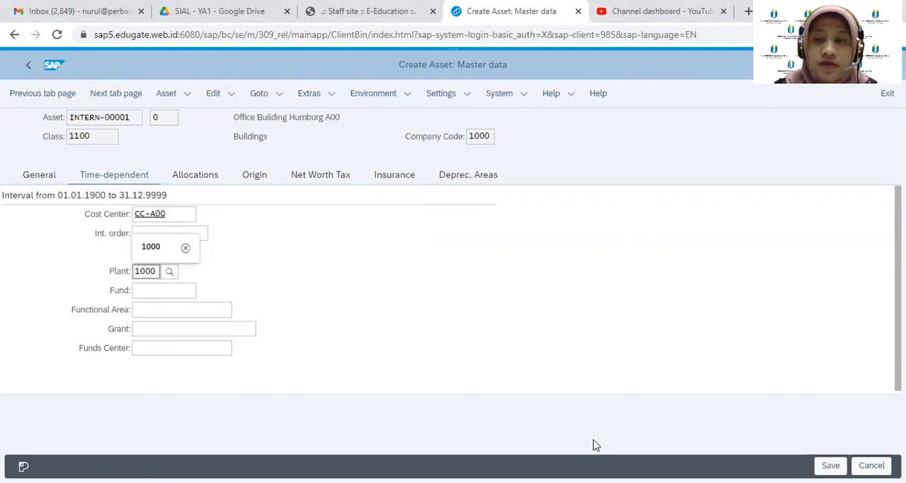
Save the new building asset and return to the SAP Easy Access menu
left_click(830, 465)
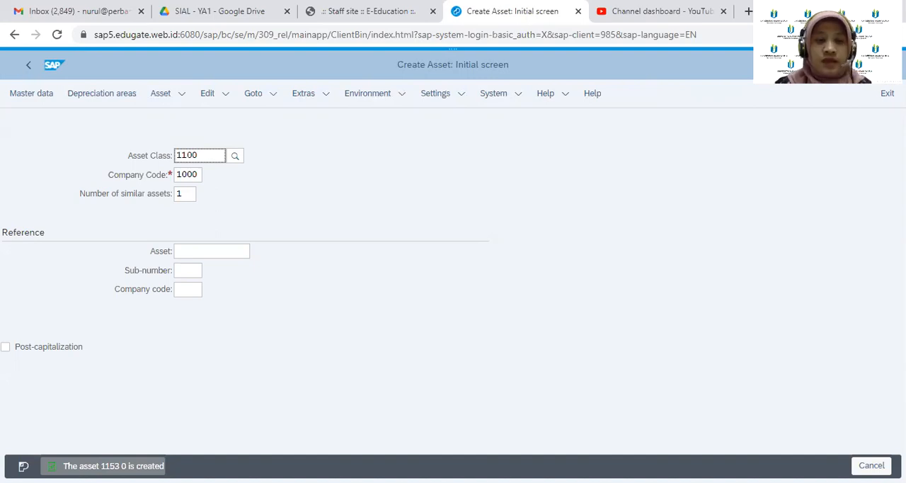
left_click(271, 10)
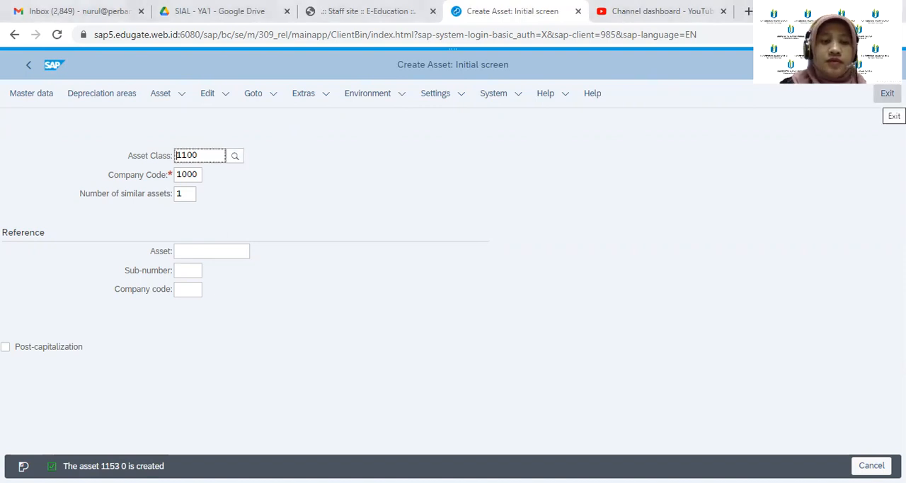
left_click(887, 92)
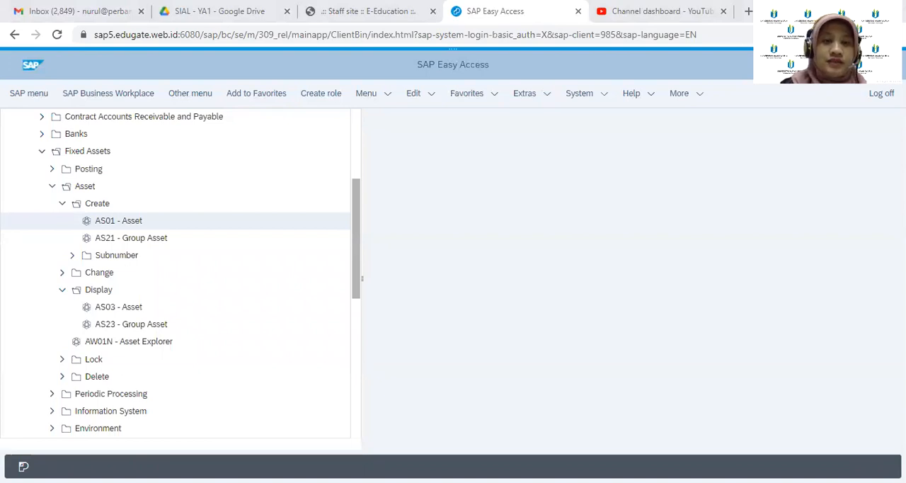
Open transaction F-90 (With Vendor) under Fixed Assets, Posting, Acquisition, External Acquisition
left_click(52, 169)
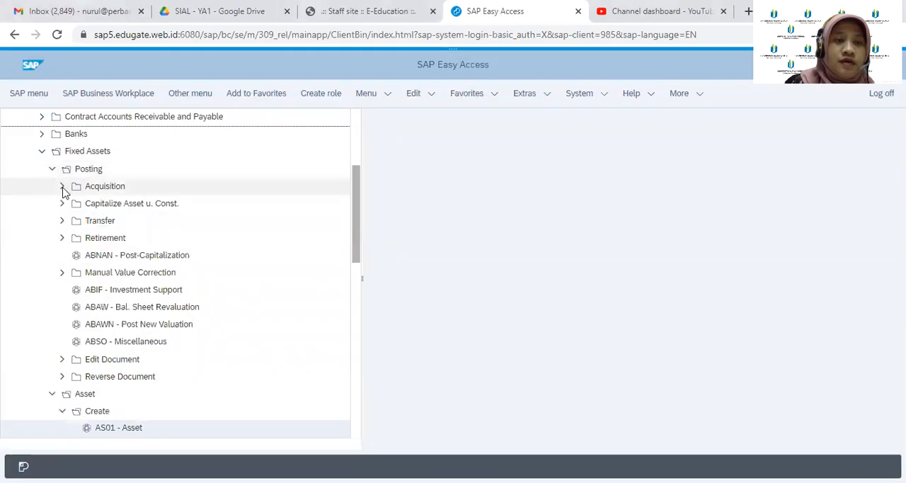
left_click(62, 186)
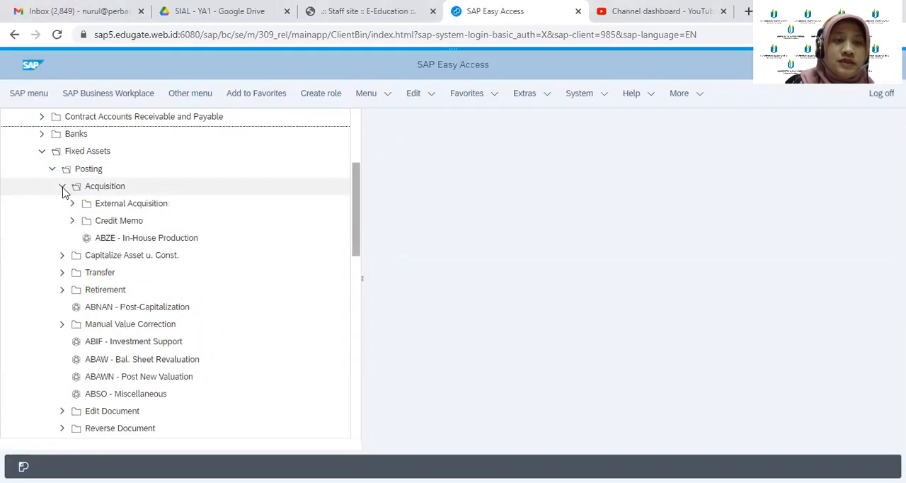
left_click(72, 204)
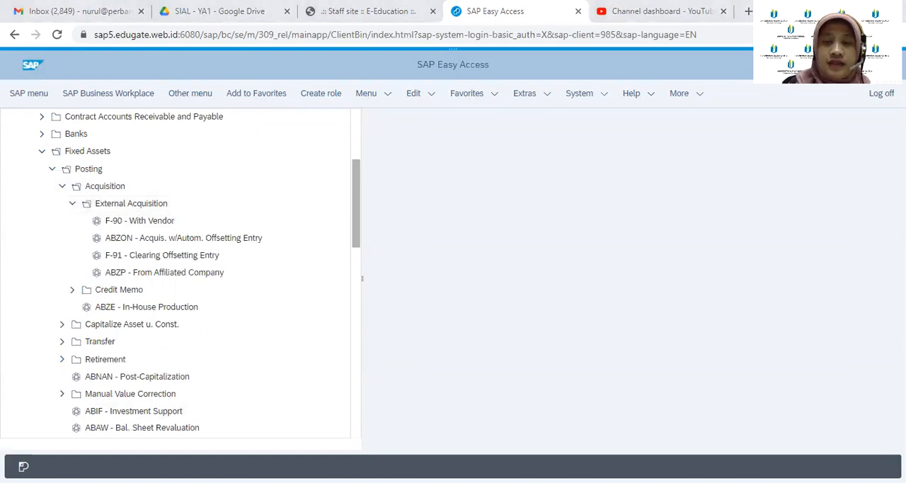
left_click(170, 225)
double_click(169, 226)
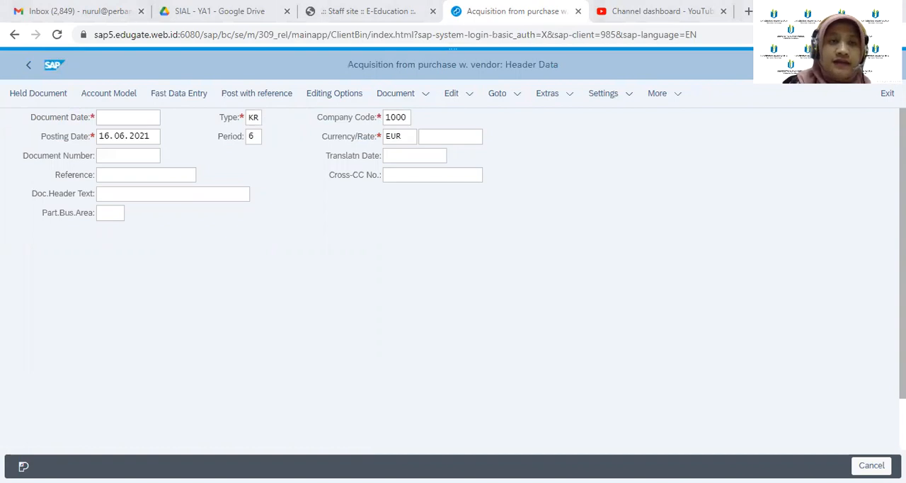
Set the document date of the vendor acquisition to 16.06.2021 using the calendar
left_click(148, 119)
left_click(170, 119)
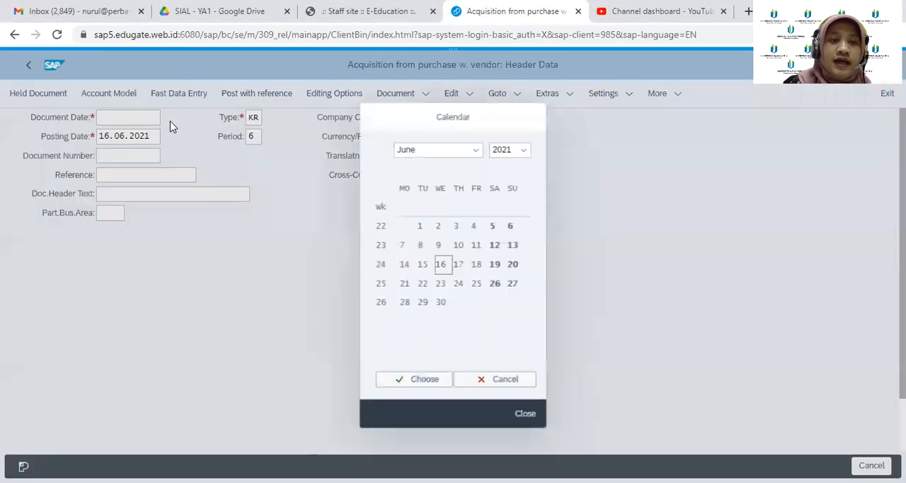
left_click(412, 383)
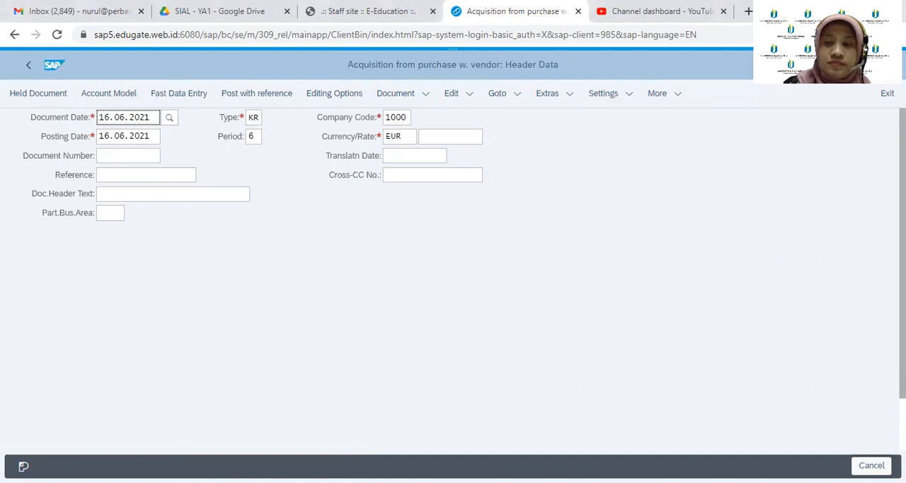
Enter vendor account AGENCYA00 for the first line item with posting key 31 and continue to the vendor item
scroll(453, 283, "down", 1)
scroll(172, 390, "down", 1)
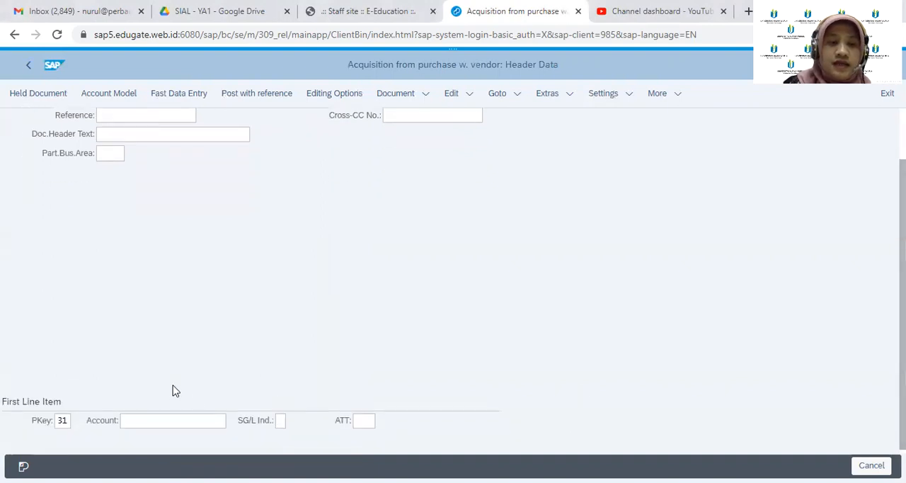
left_click(170, 422)
type("AG")
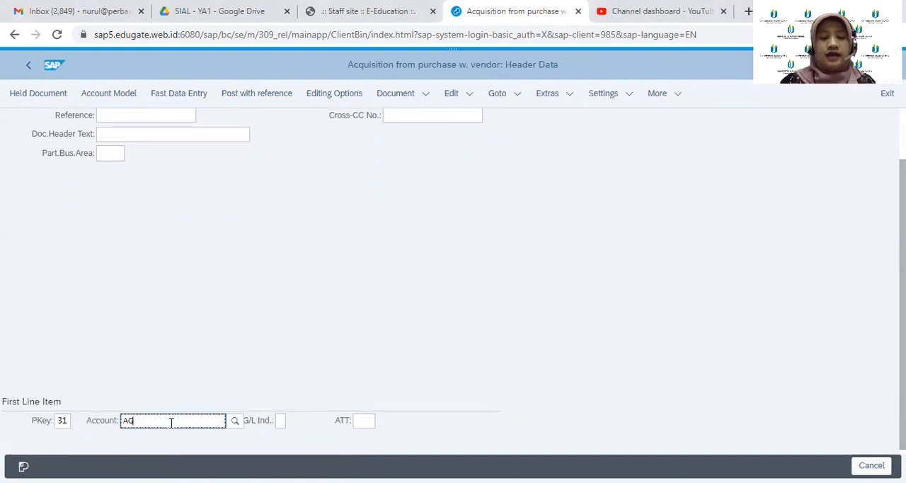
type("ENCY")
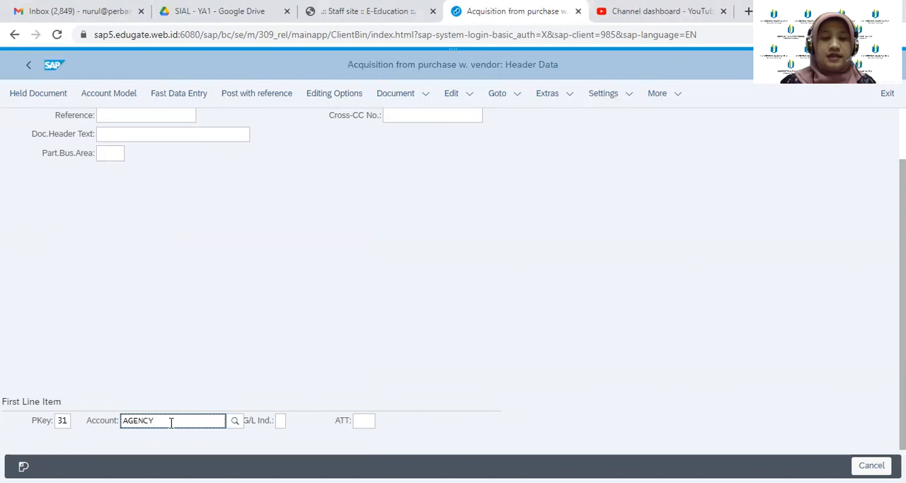
type("A00")
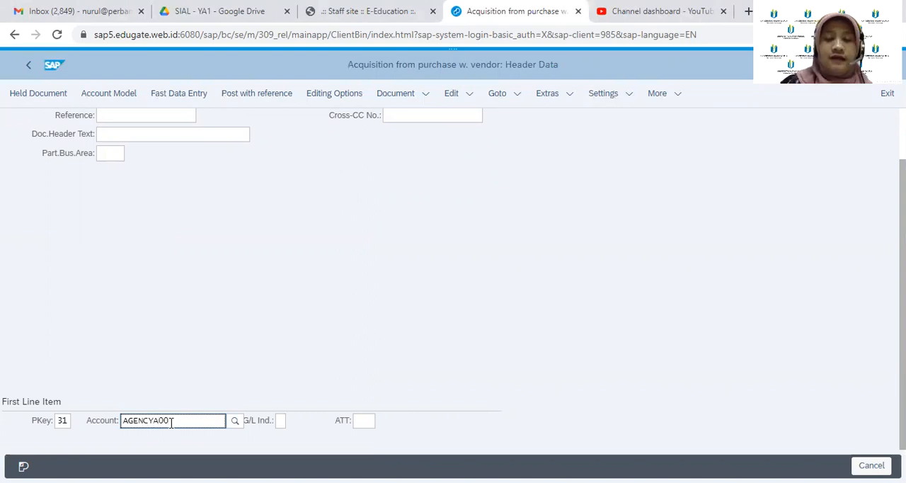
key("Return")
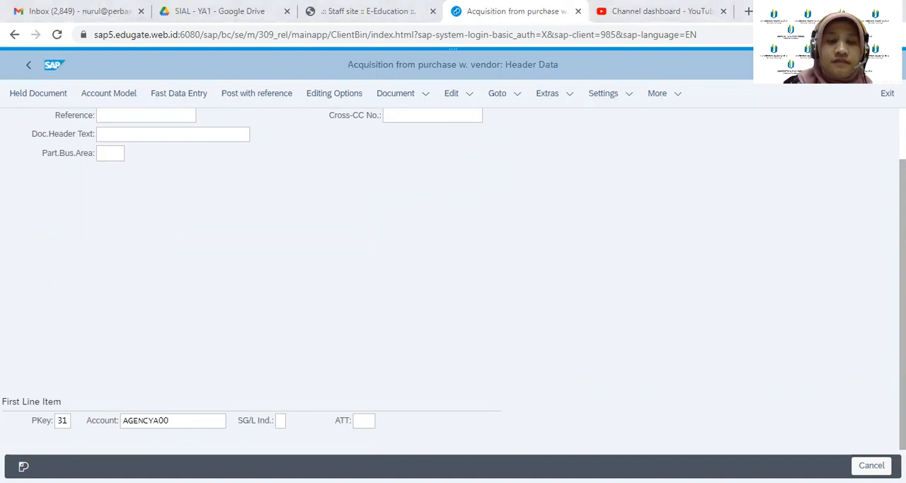
key("alt+Tab")
key("Return")
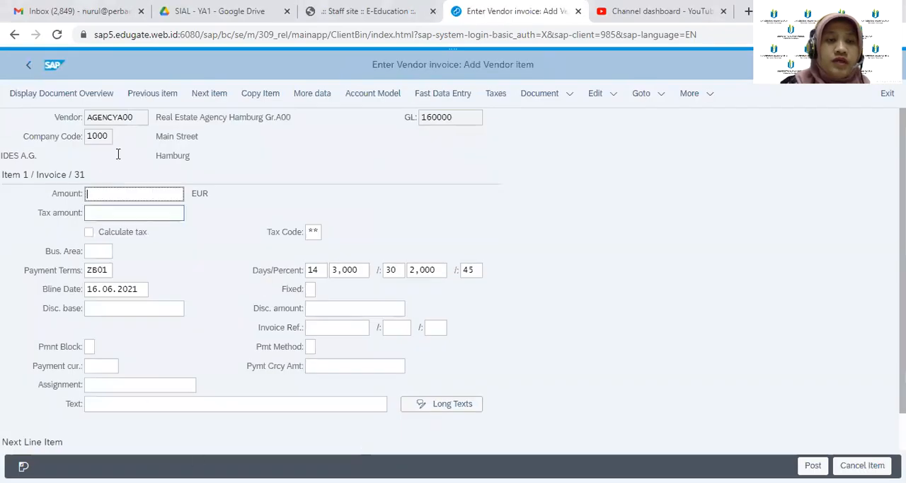
Enter an amount of 1100000 EUR and a tax amount of 100000 for the vendor item
type("11")
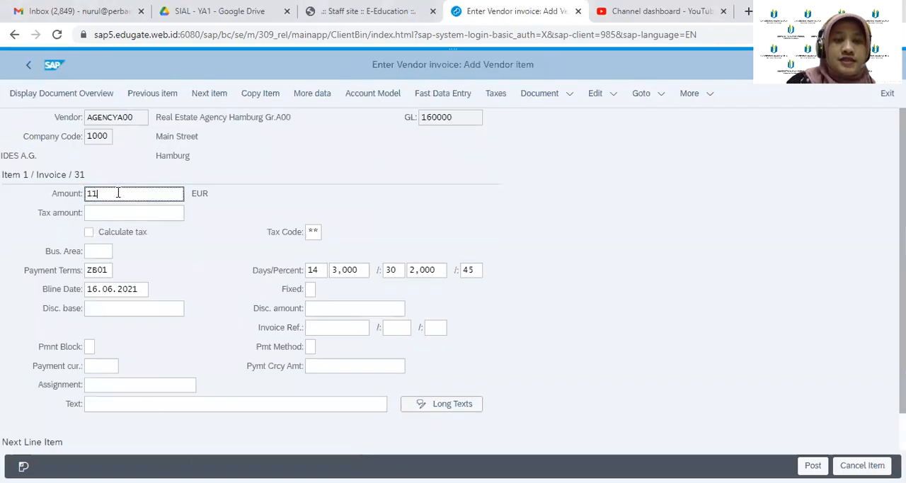
type("00000")
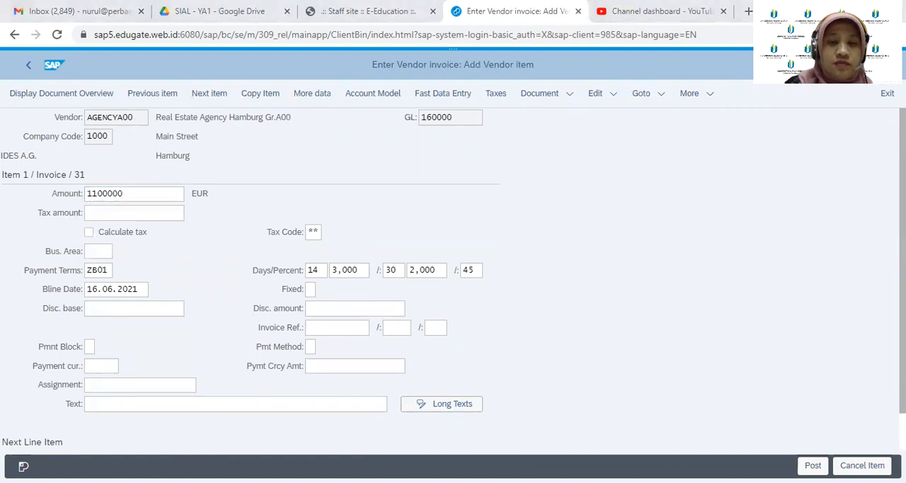
left_click(178, 192)
left_click(169, 212)
type("100000")
Look up the tax codes and assign 1I (Input tax 10%) to the vendor item
left_click(313, 232)
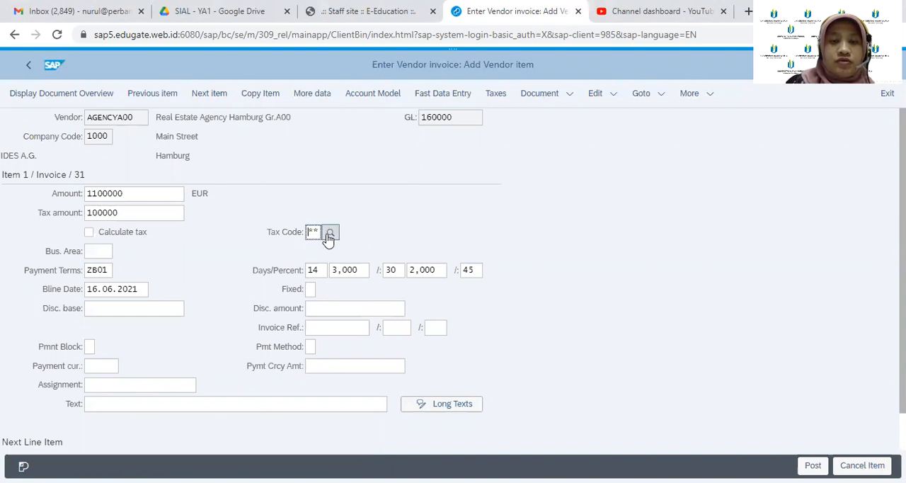
left_click(329, 235)
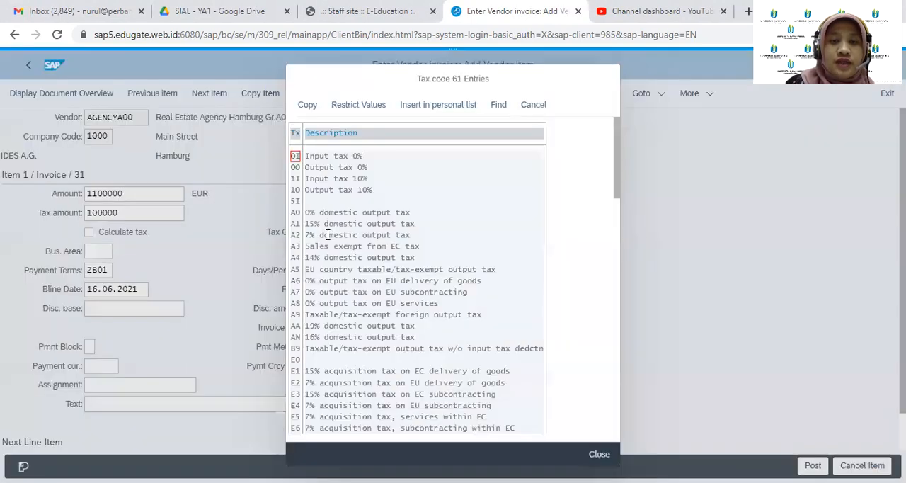
left_click(295, 179)
left_click(308, 104)
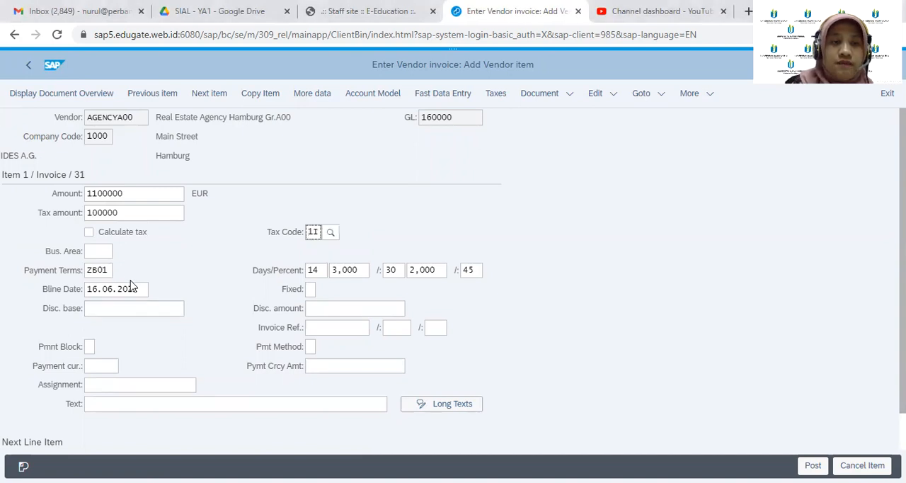
Change the vendor item's payment terms to R001
left_click(110, 270)
key("BackSpace")
key("BackSpace")
key("BackSpace")
key("BackSpace")
type("R001")
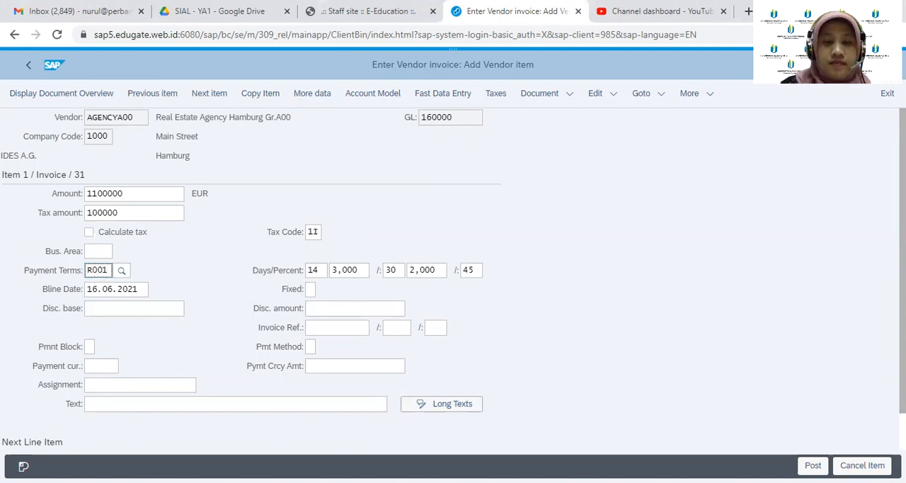
key("Return")
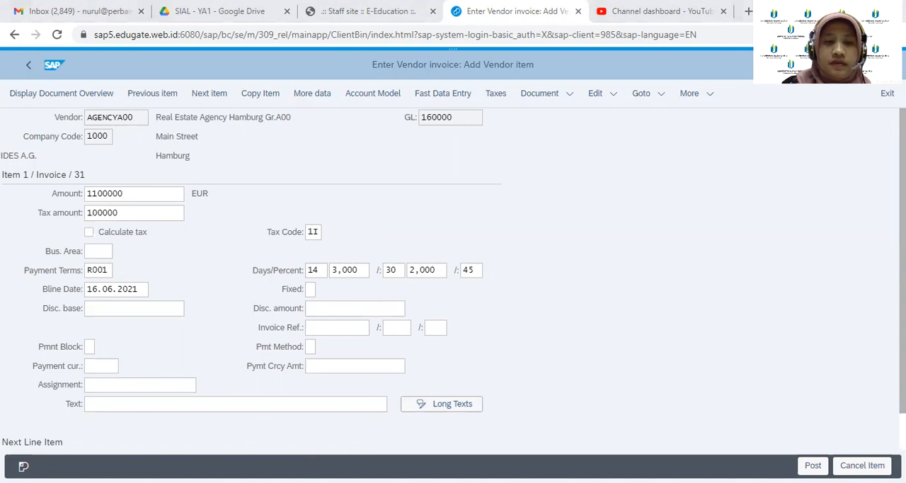
left_click(99, 271)
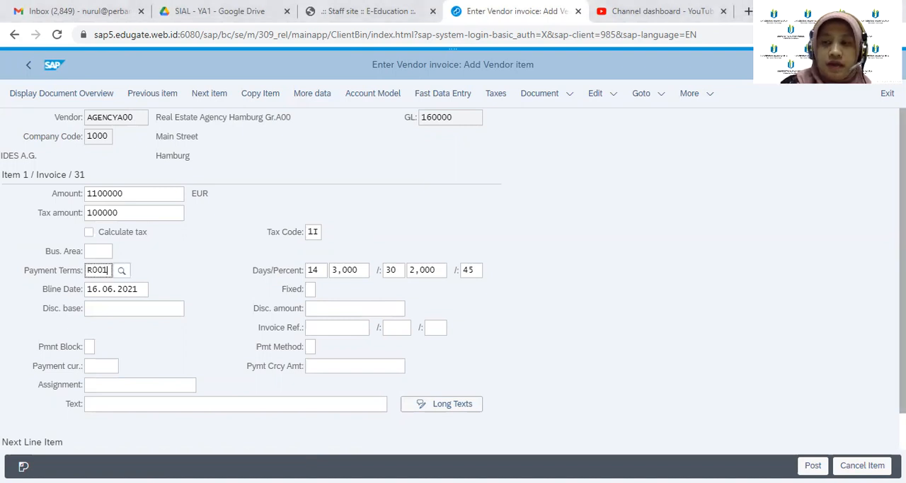
Specify the next line item with posting key 70, asset account 1153 and transaction type 100, and continue to the asset item
scroll(453, 281, "down", 1)
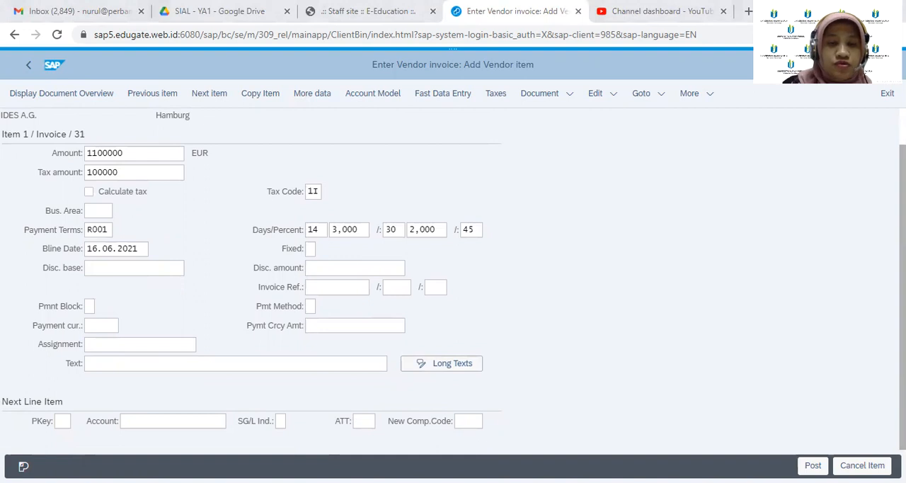
left_click(62, 421)
type("70")
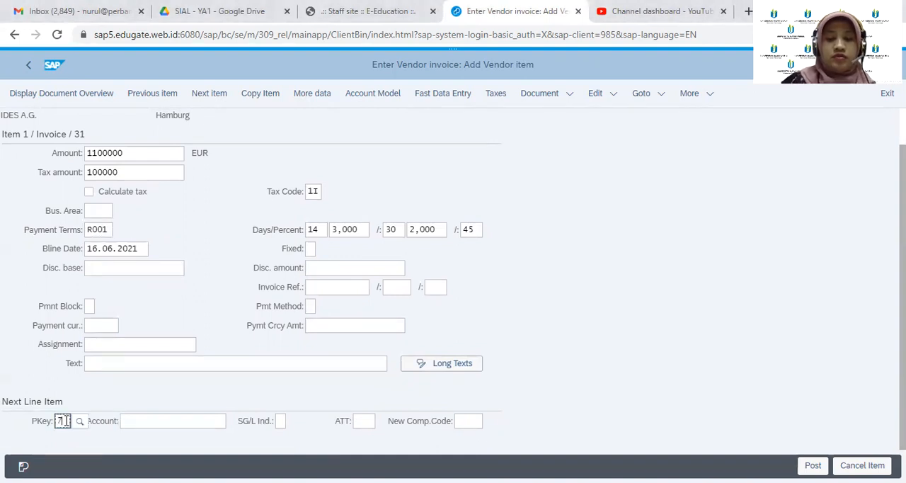
left_click(159, 420)
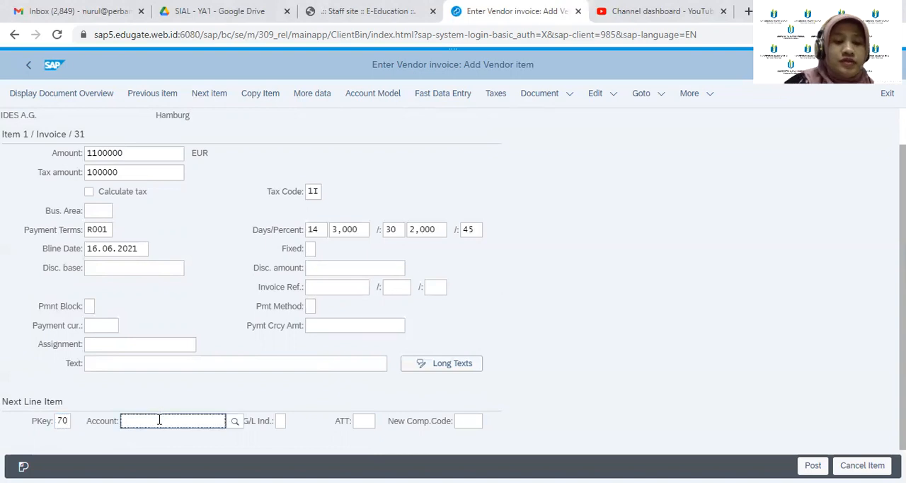
type("1153")
key("Return")
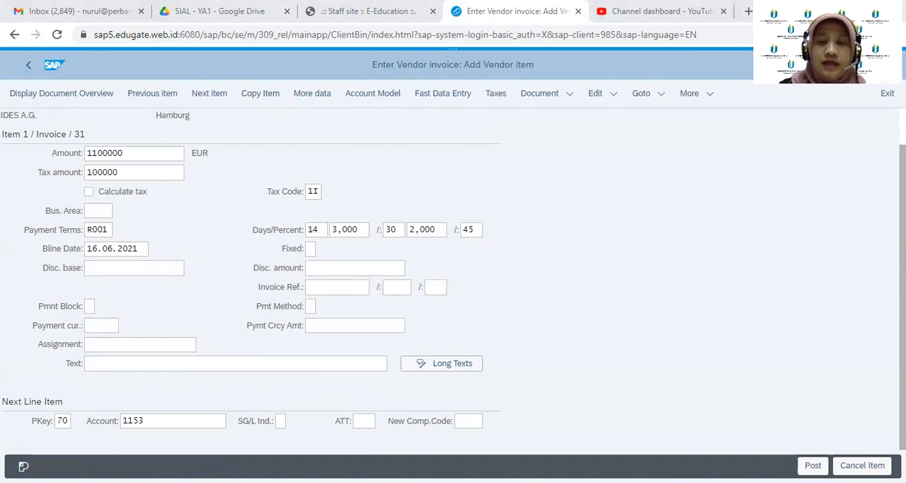
left_click(356, 424)
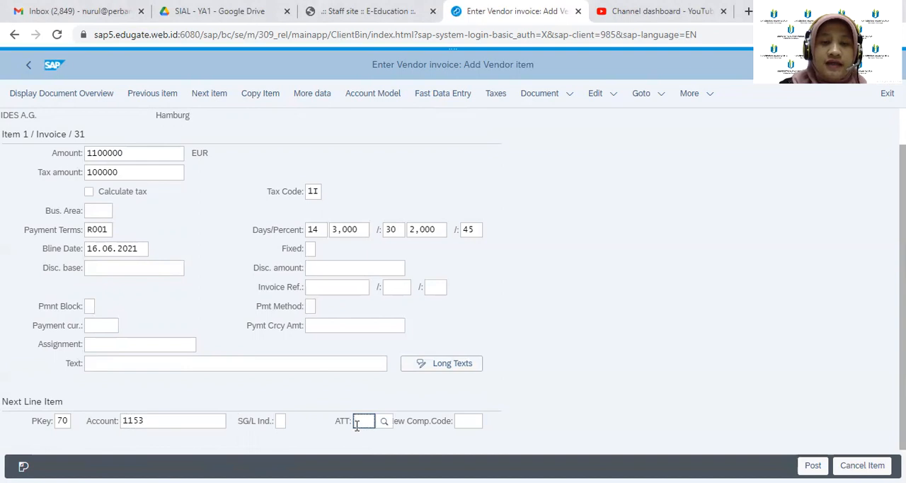
type("1")
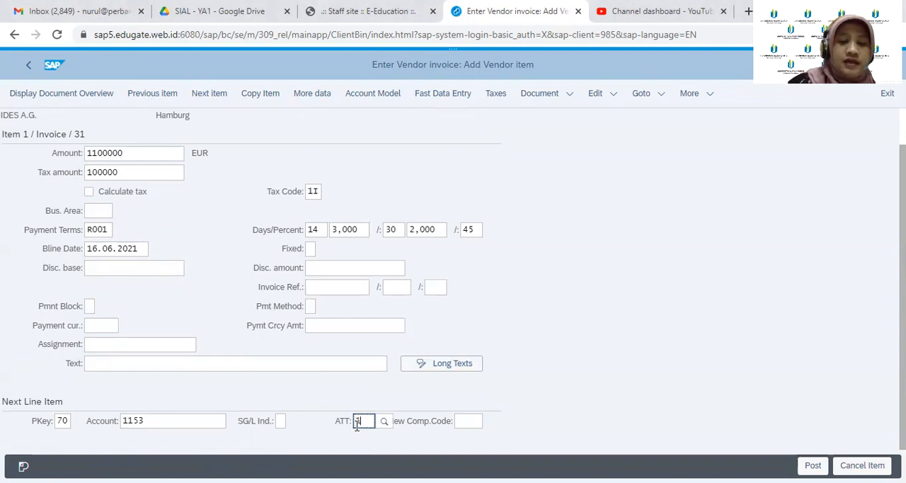
type("00")
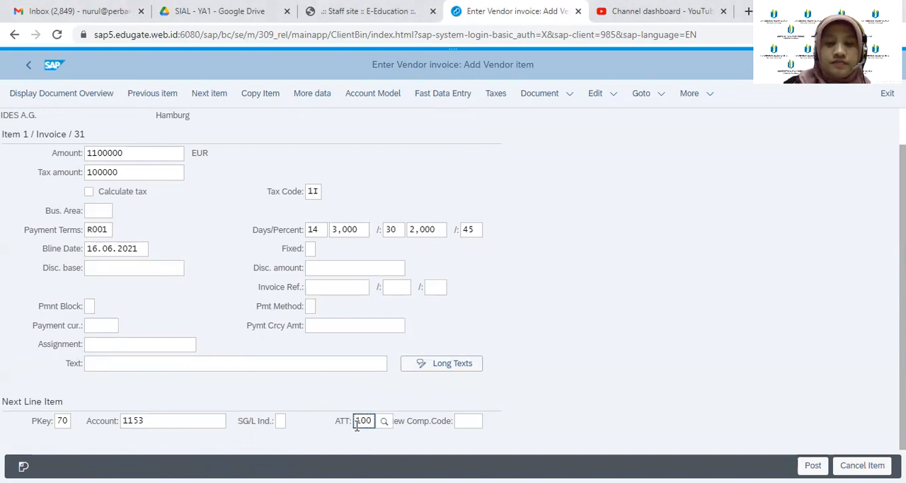
key("Return")
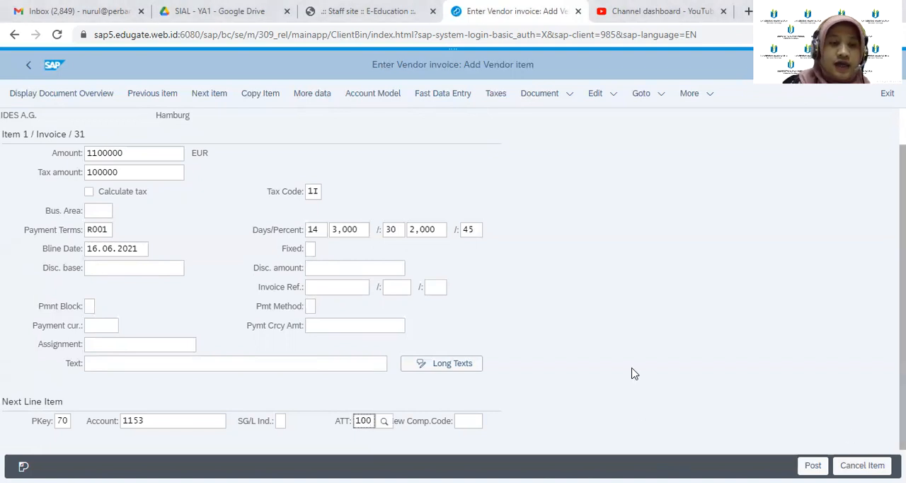
key("Return")
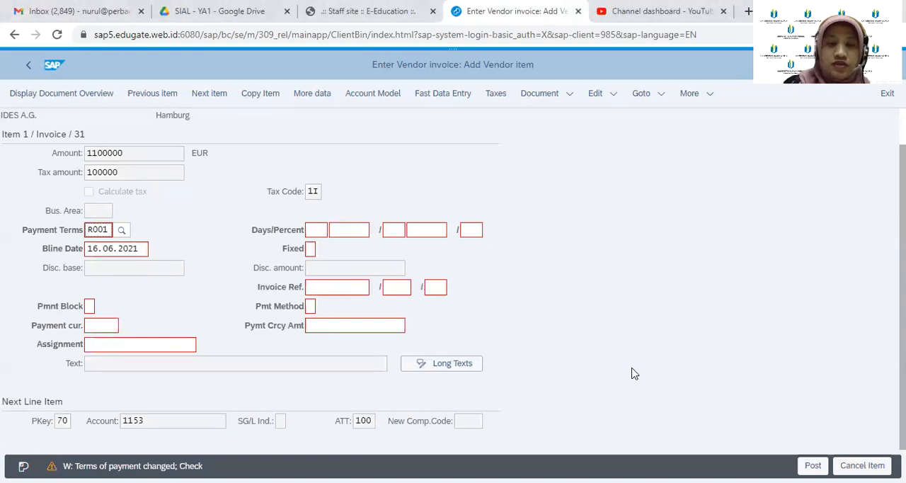
key("Return")
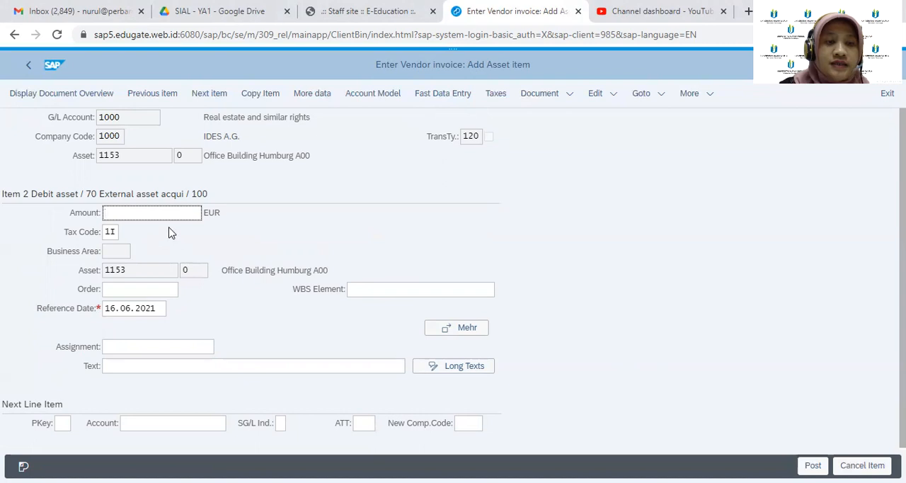
Enter an amount of 1100000 EUR with tax code 1I for the asset item and try to post the document
type("1")
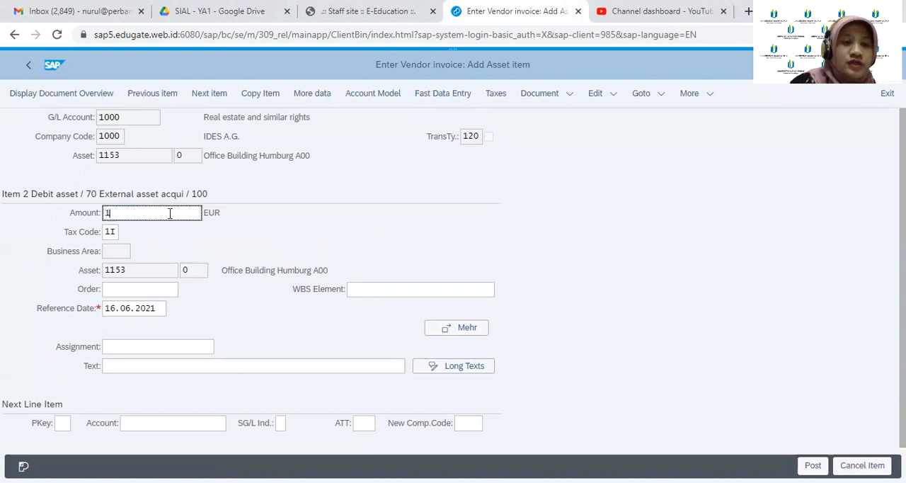
type("1")
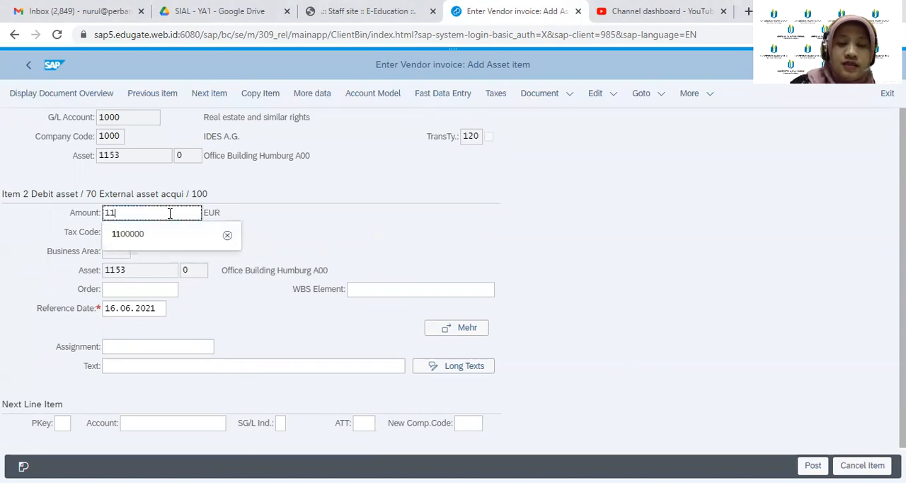
type("00000")
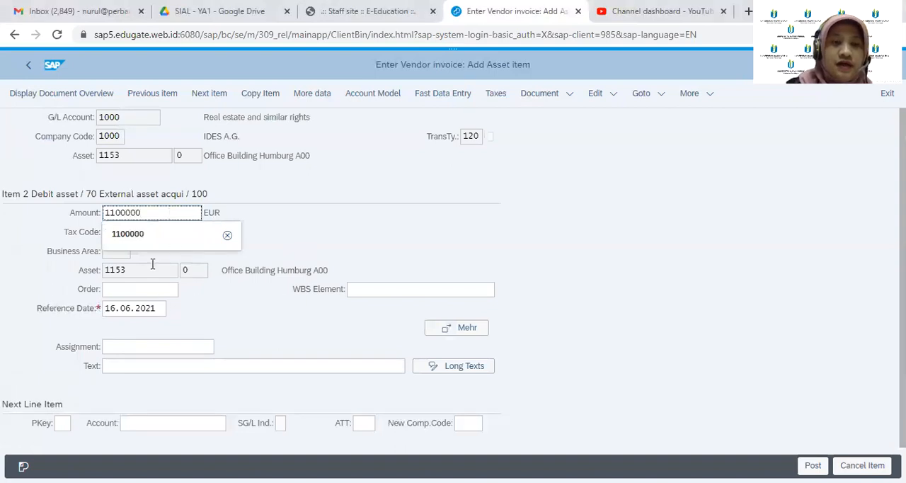
key("Tab")
type("1I")
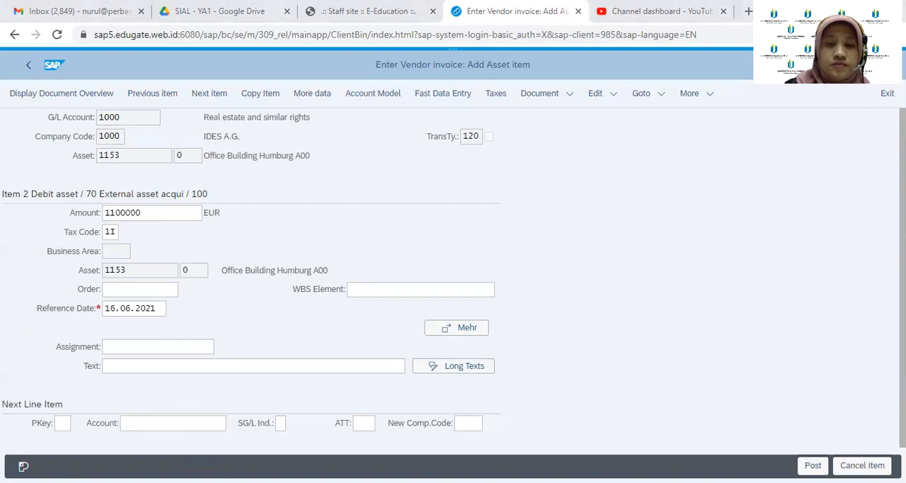
left_click(813, 465)
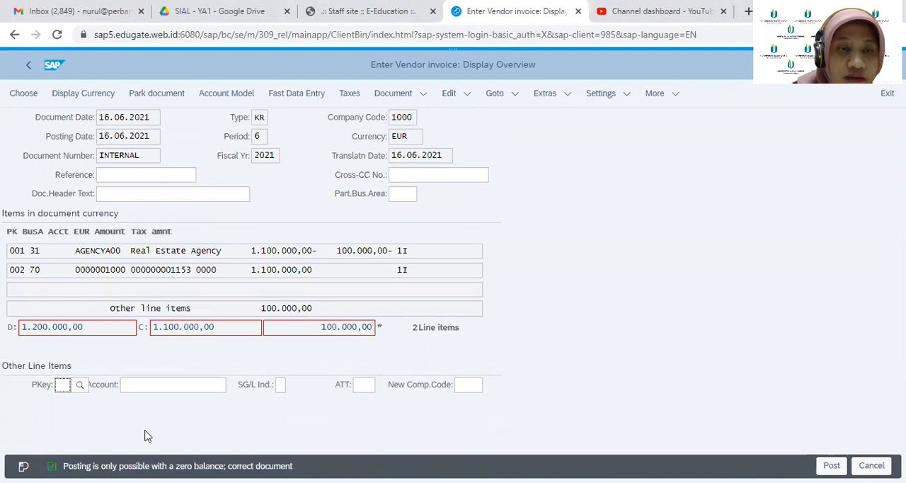
Check the debit total in the document overview and exit editing, discarding the entered vendor invoice
left_click(38, 326)
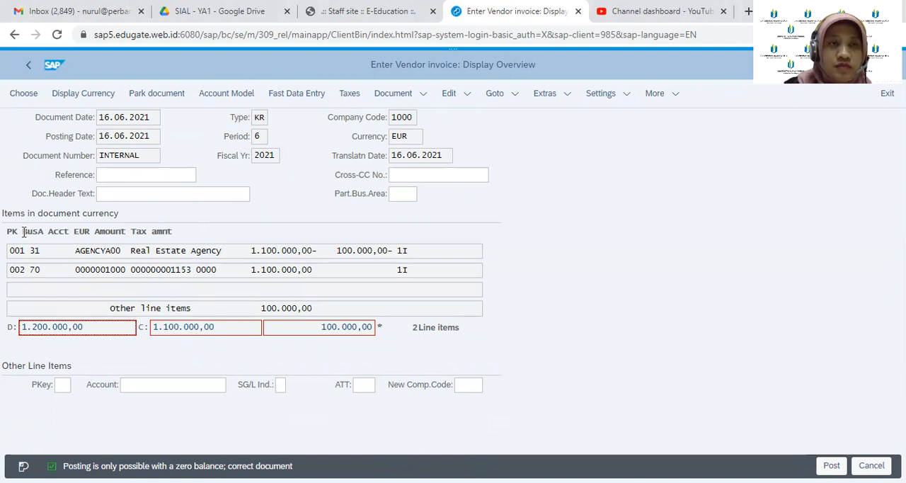
left_click(27, 68)
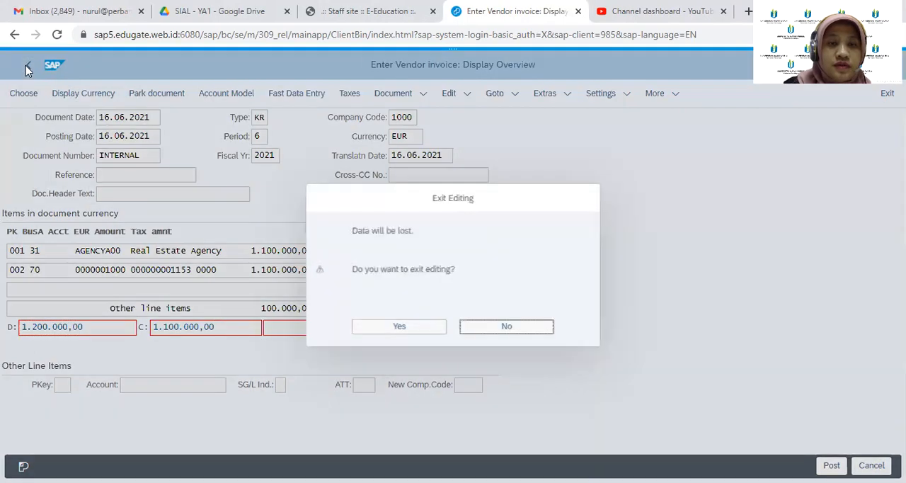
left_click(389, 338)
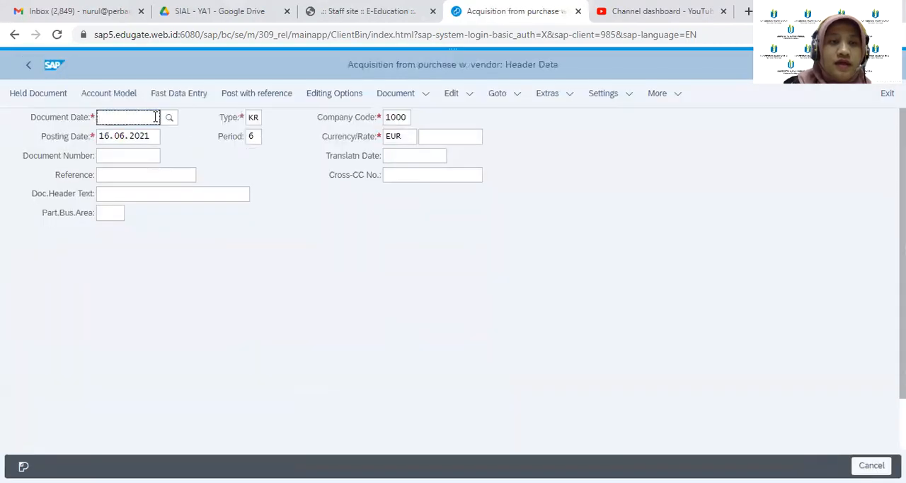
Set the document date to 16.06.2021 and enter vendor AGENCYA00 with posting key 31 as the first line item
left_click(170, 118)
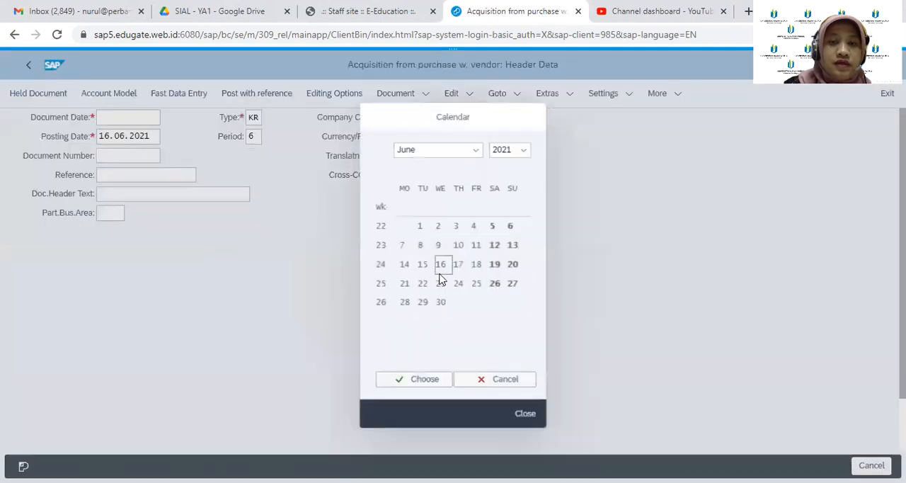
left_click(428, 380)
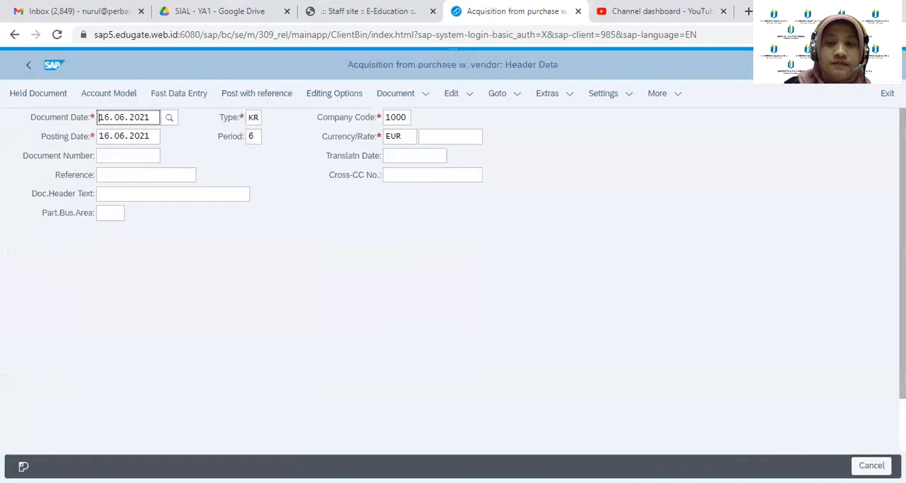
scroll(453, 284, "down", 1)
left_click(158, 420)
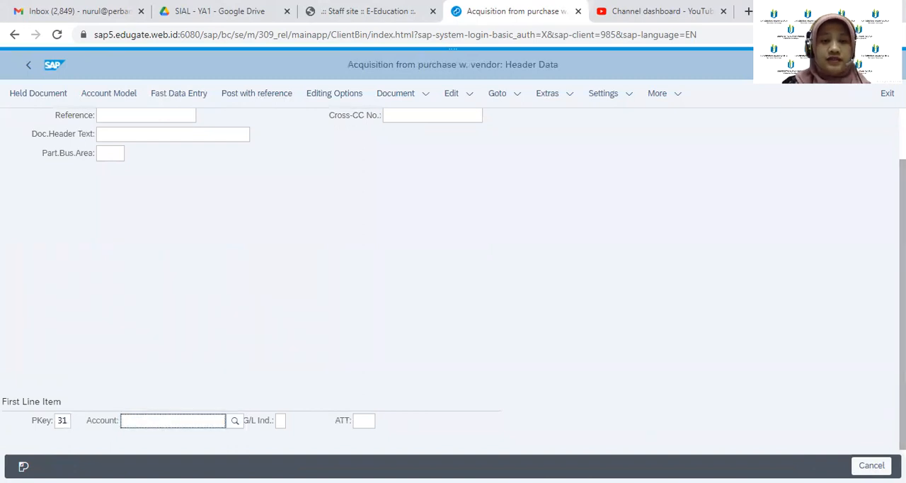
type("A")
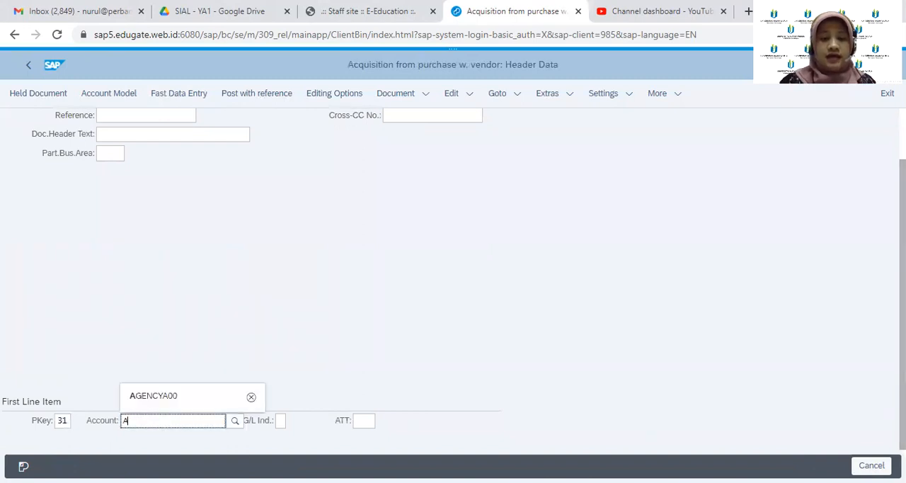
type("GE")
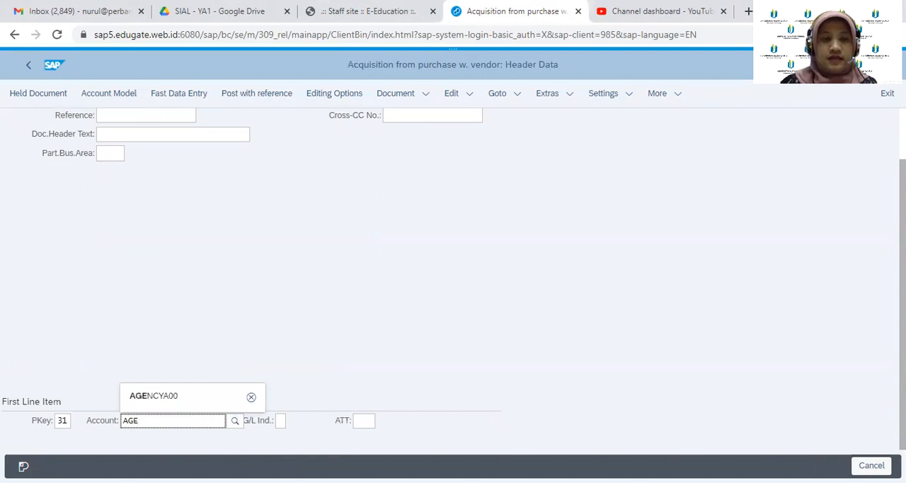
left_click(176, 398)
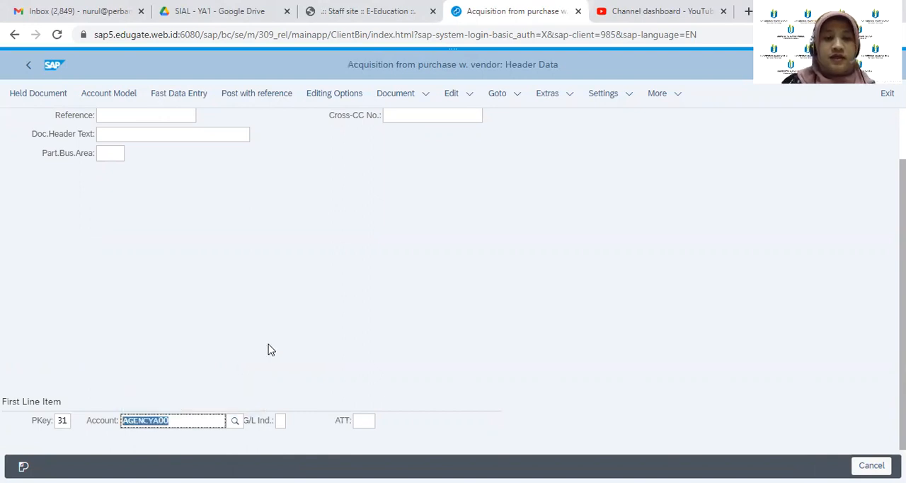
key("Return")
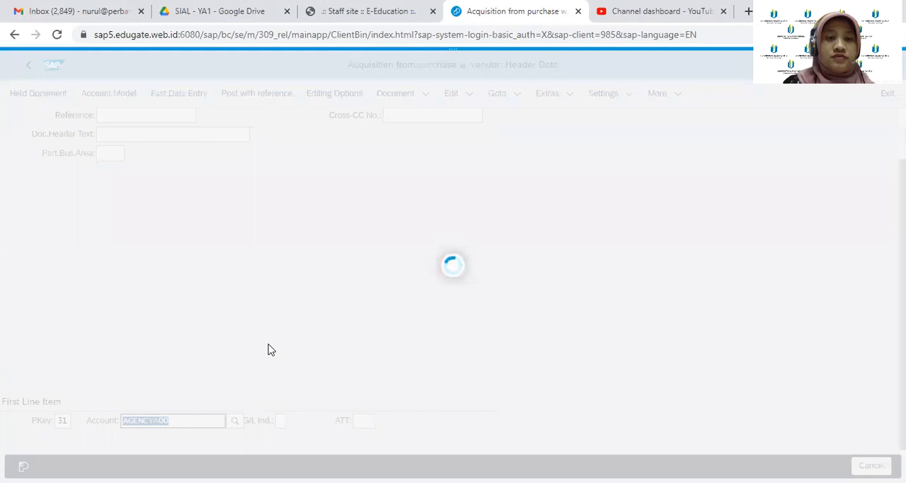
Enter an amount of 1100000 EUR and a tax amount of 100000 for the vendor item
left_click(169, 194)
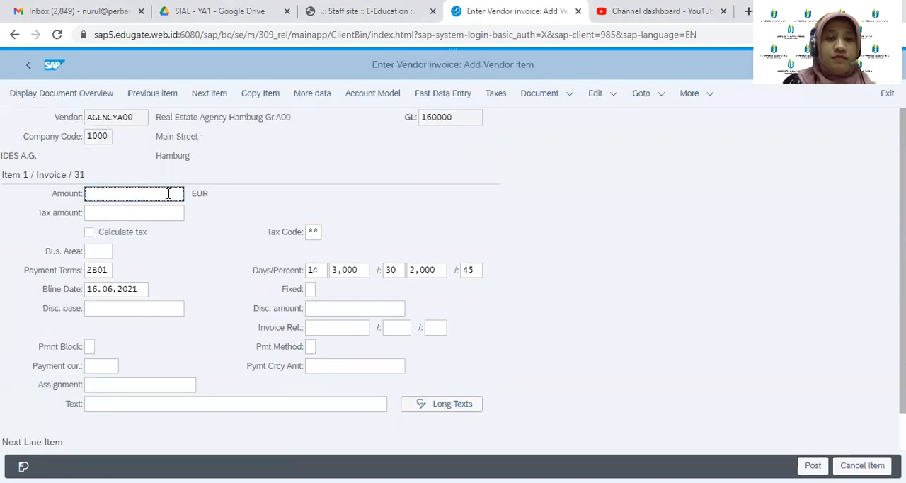
type("1100")
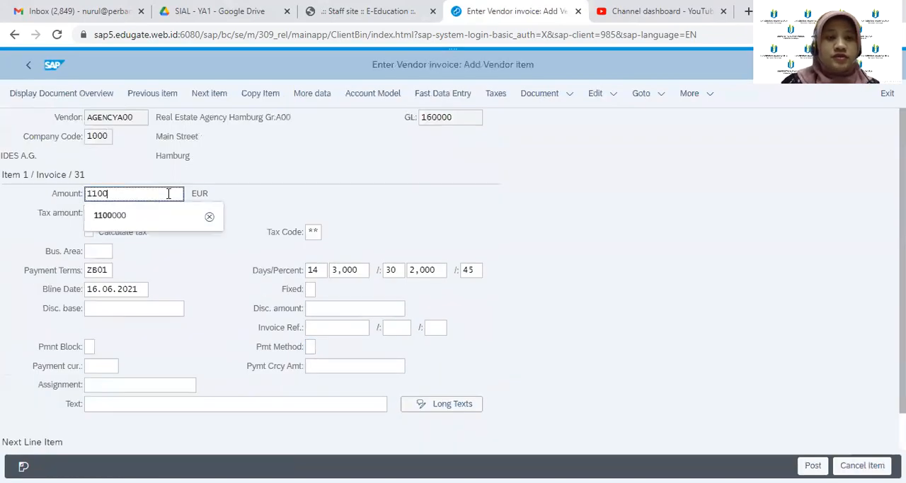
left_click(102, 216)
left_click(102, 218)
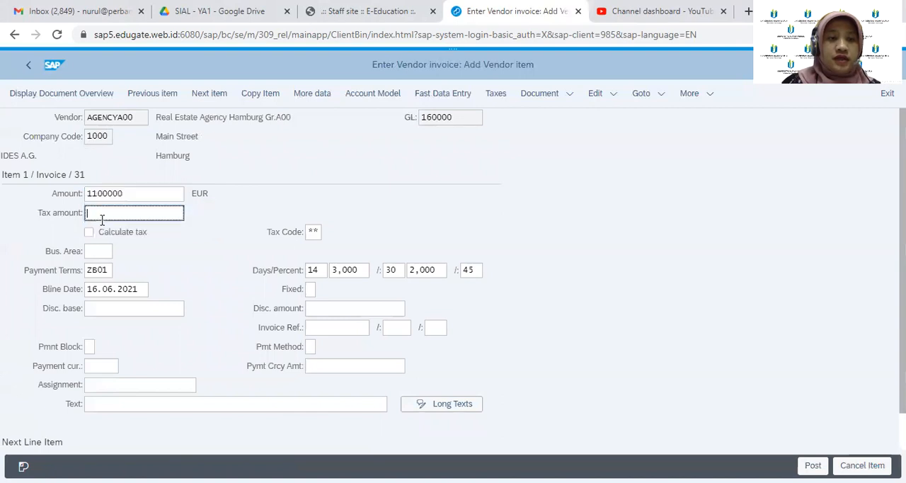
type("100000")
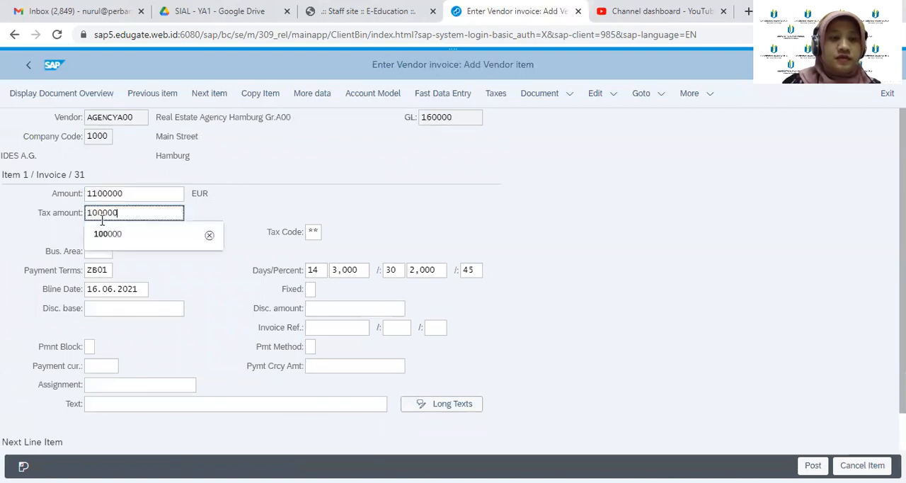
left_click(130, 270)
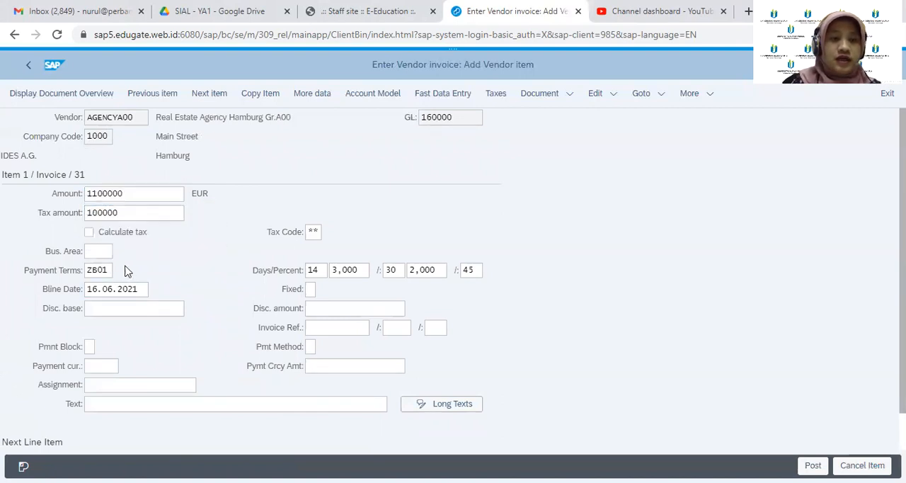
Set the vendor item's tax code to 1I, Input tax 10%, from the list of possible entries
left_click(312, 232)
left_click(331, 233)
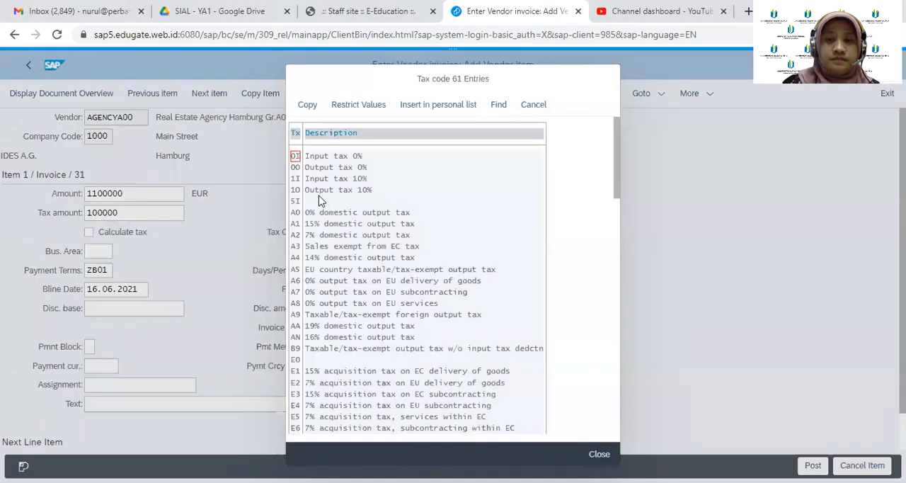
left_click(296, 179)
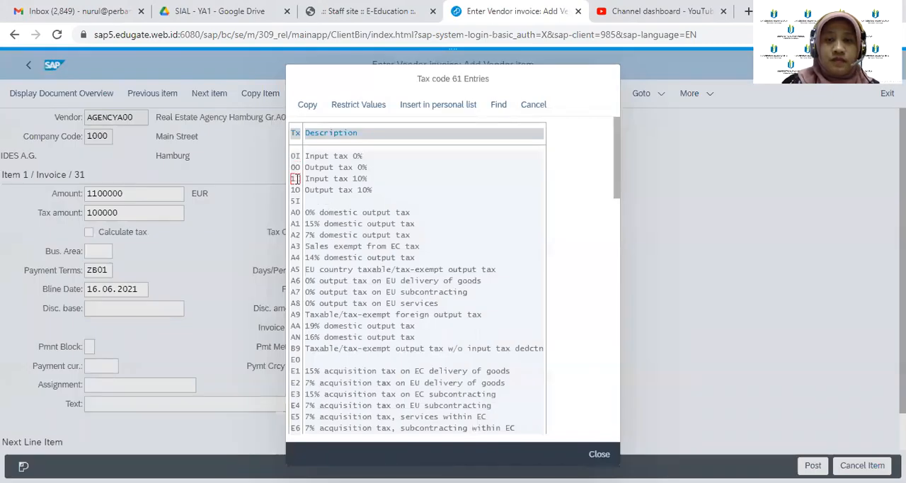
left_click(308, 111)
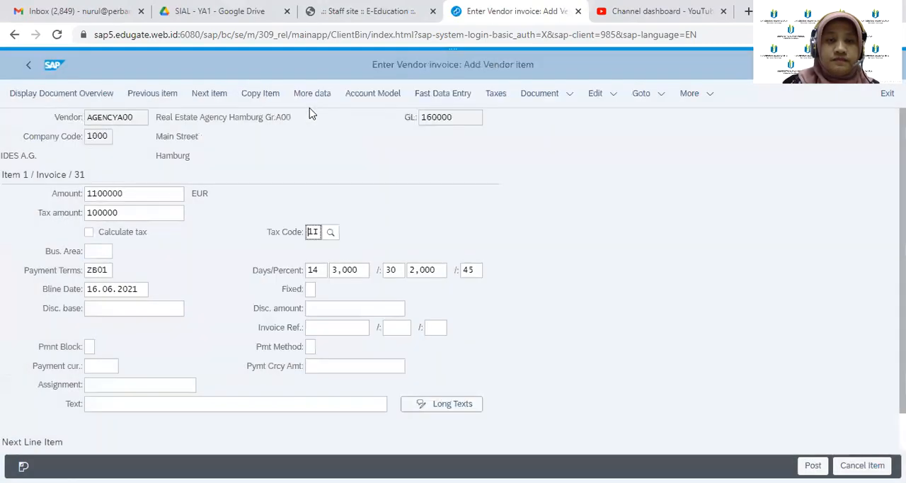
Change the vendor item's payment terms to R001
left_click(111, 270)
key("BackSpace")
key("BackSpace")
key("BackSpace")
key("BackSpace")
type("R")
left_click(103, 246)
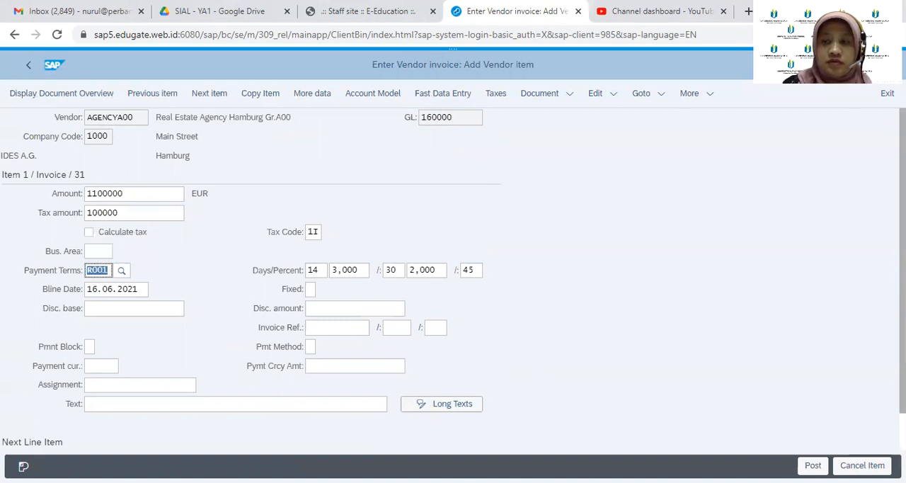
Specify posting key 70, account 1153 and asset transaction type 100 for the next line item, and continue to the asset item
left_click_drag(904, 340, 904, 378)
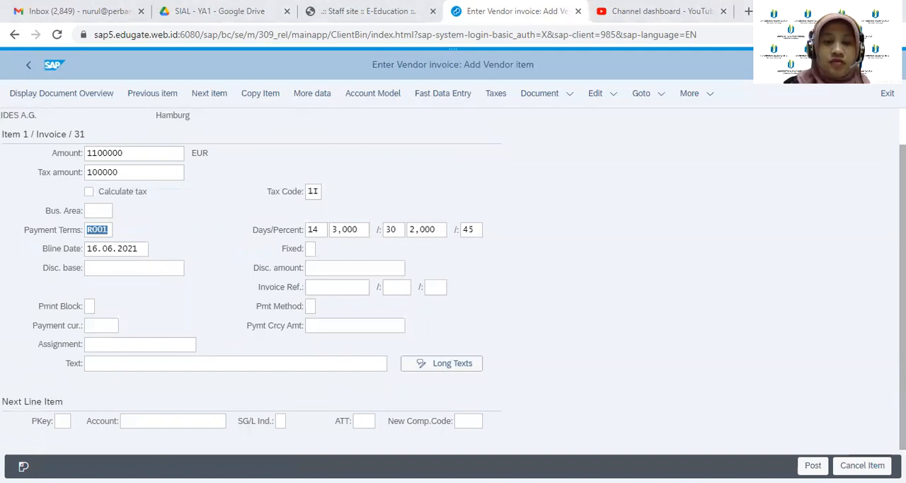
left_click(62, 421)
type("70")
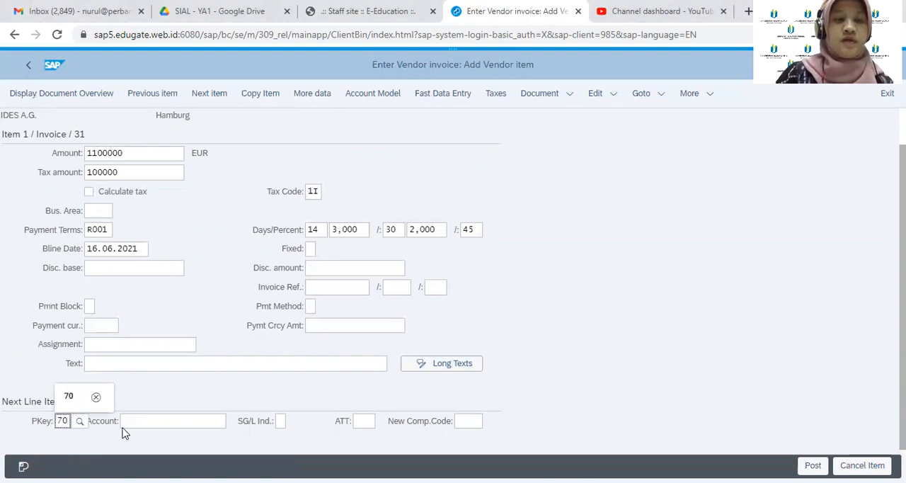
left_click(134, 419)
type("1153")
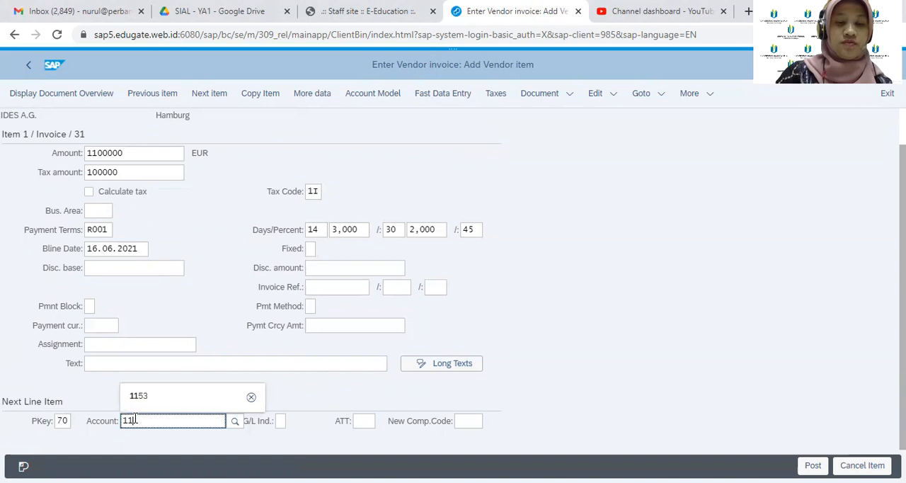
left_click(356, 421)
type("100")
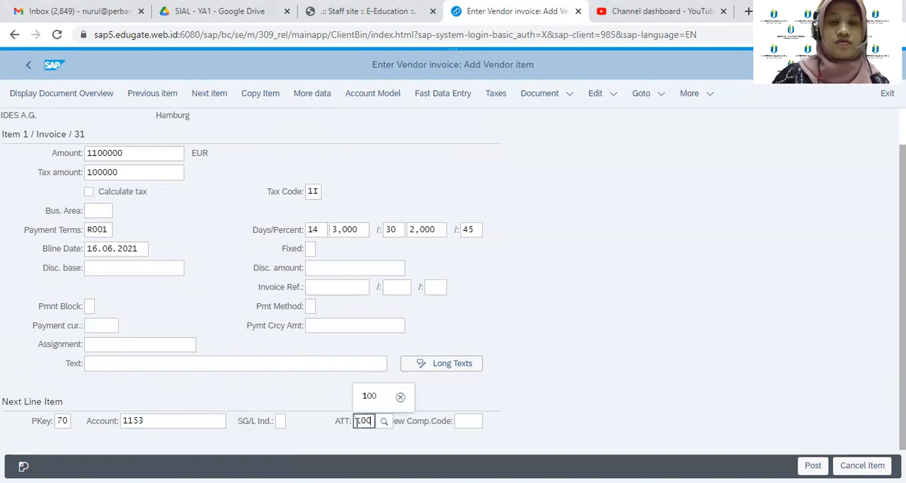
key("Return")
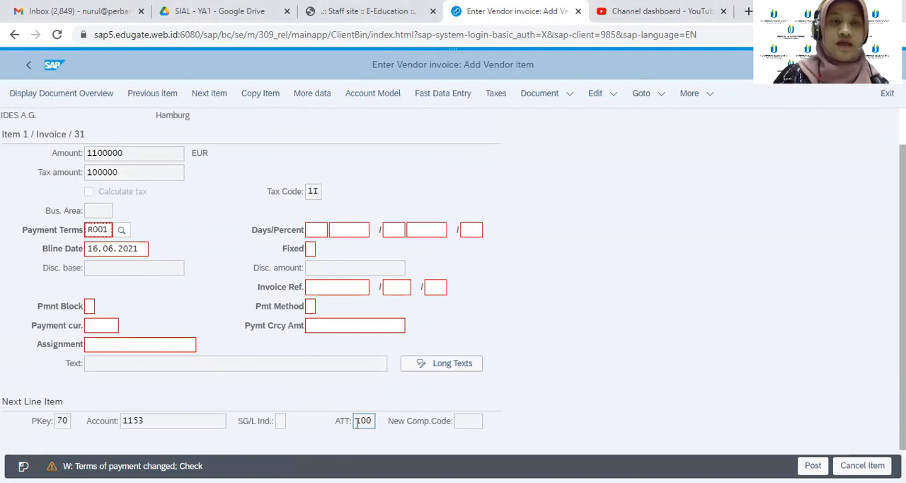
key("Return")
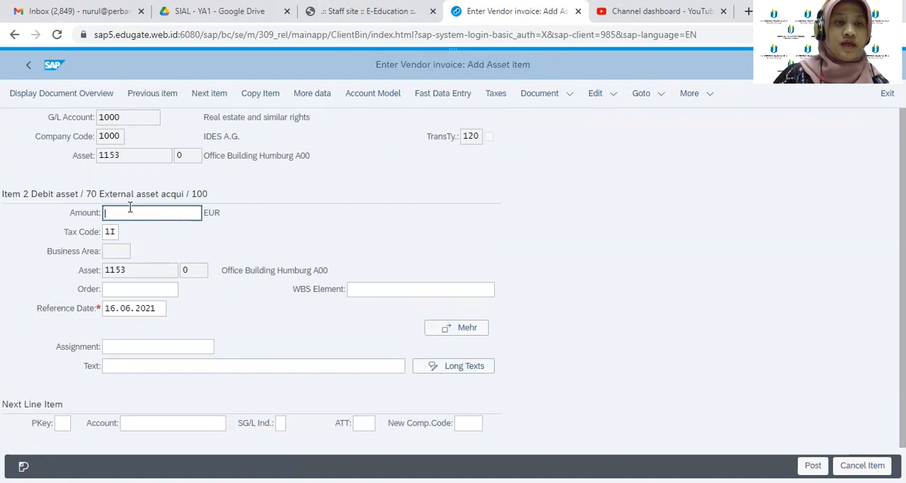
Enter an amount of 1100000 EUR for the asset item
type("13")
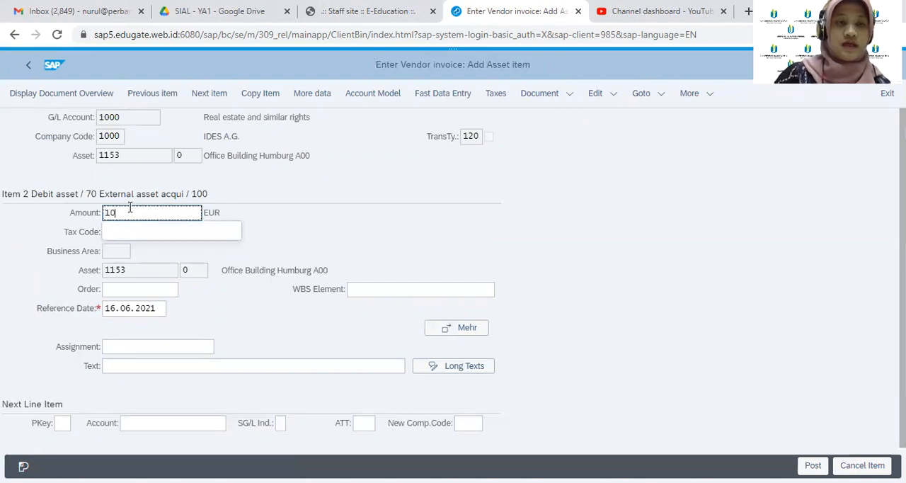
key("BackSpace")
type("10000")
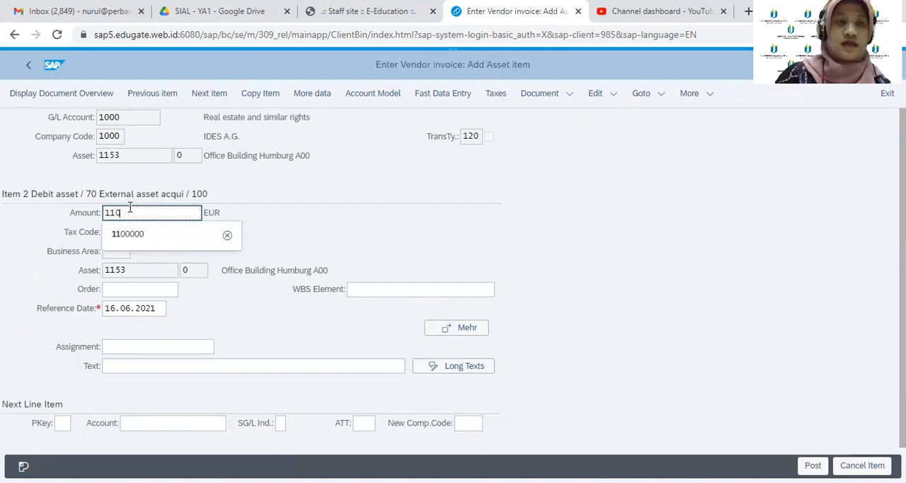
type("0")
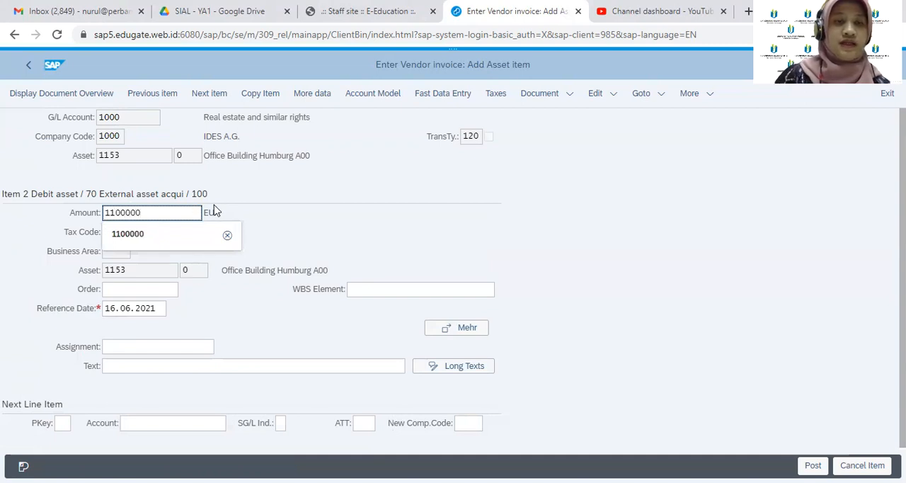
left_click(254, 227)
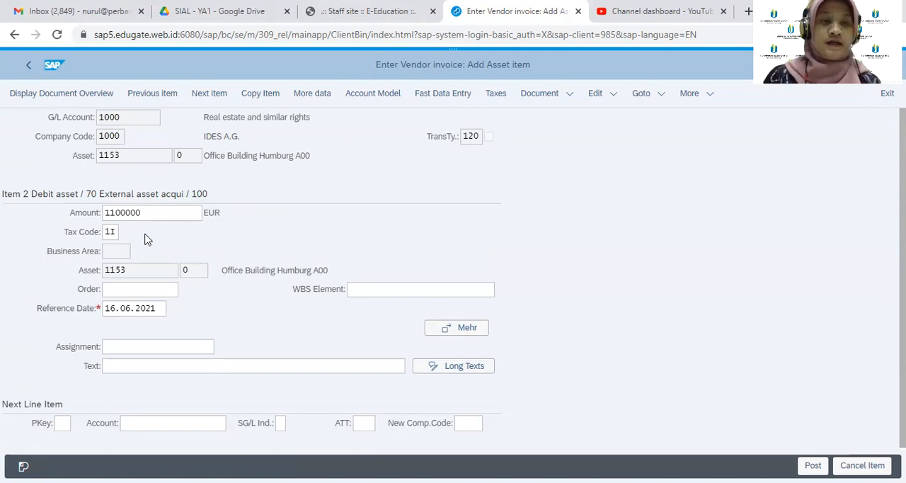
left_click(128, 254)
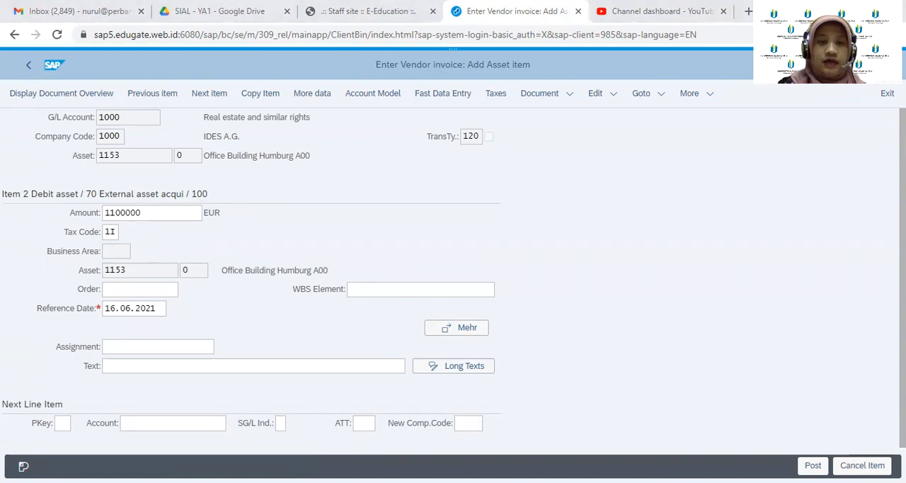
Replace the asset item's amount with * and post the vendor invoice
left_click(146, 214)
key("BackSpace")
key("BackSpace")
key("BackSpace")
key("BackSpace")
key("BackSpace")
key("BackSpace")
key("BackSpace")
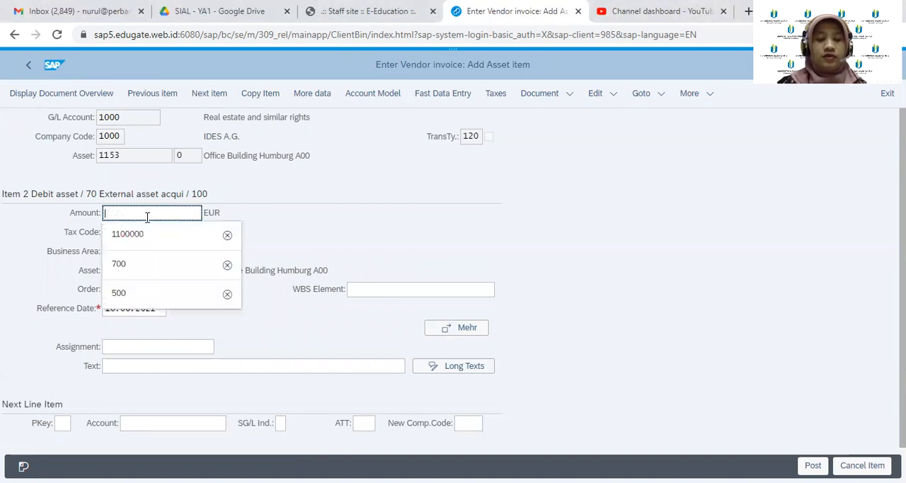
type("*")
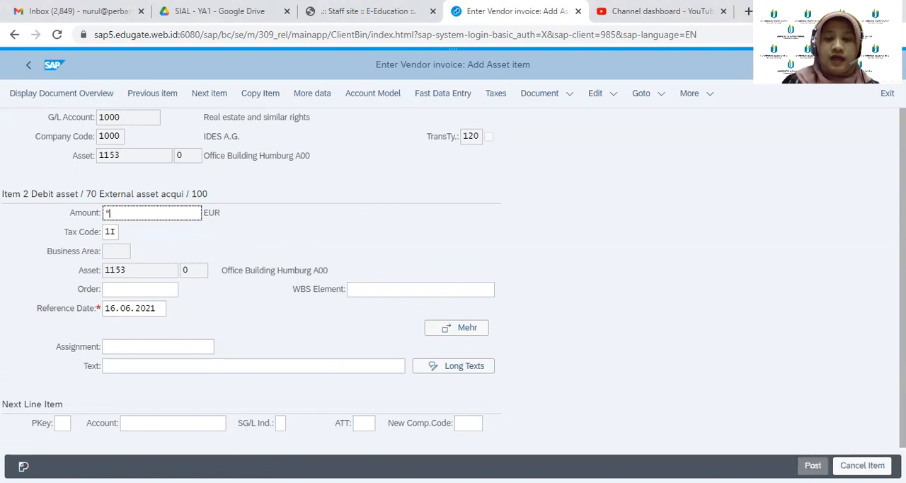
left_click(812, 465)
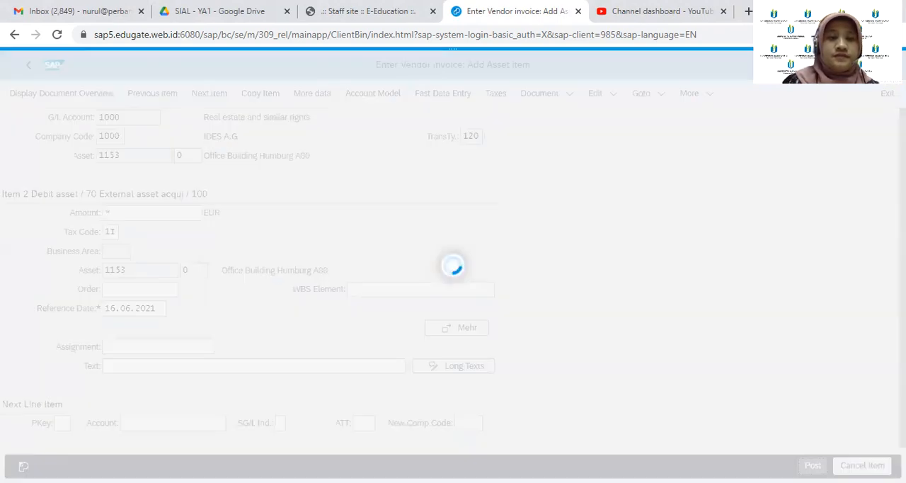